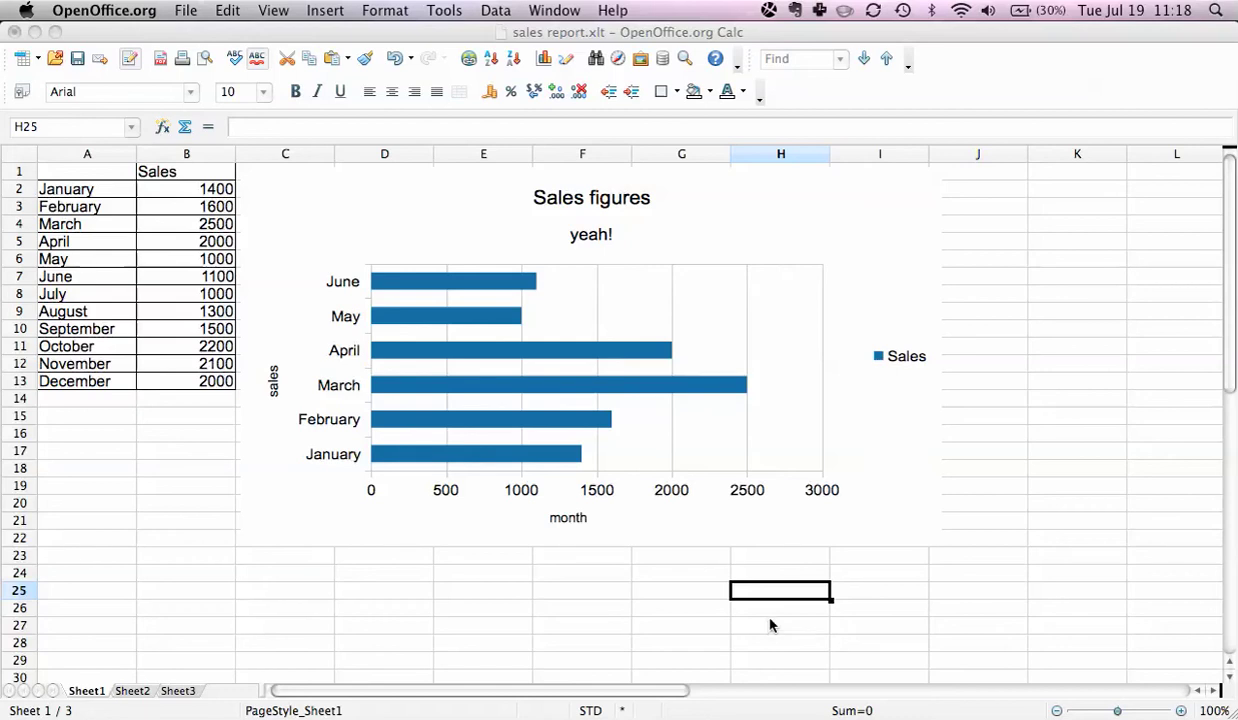
# Step: Open the Sales figures chart for editing and select its plot
pyautogui.click(770, 625)
pyautogui.click(195, 328)
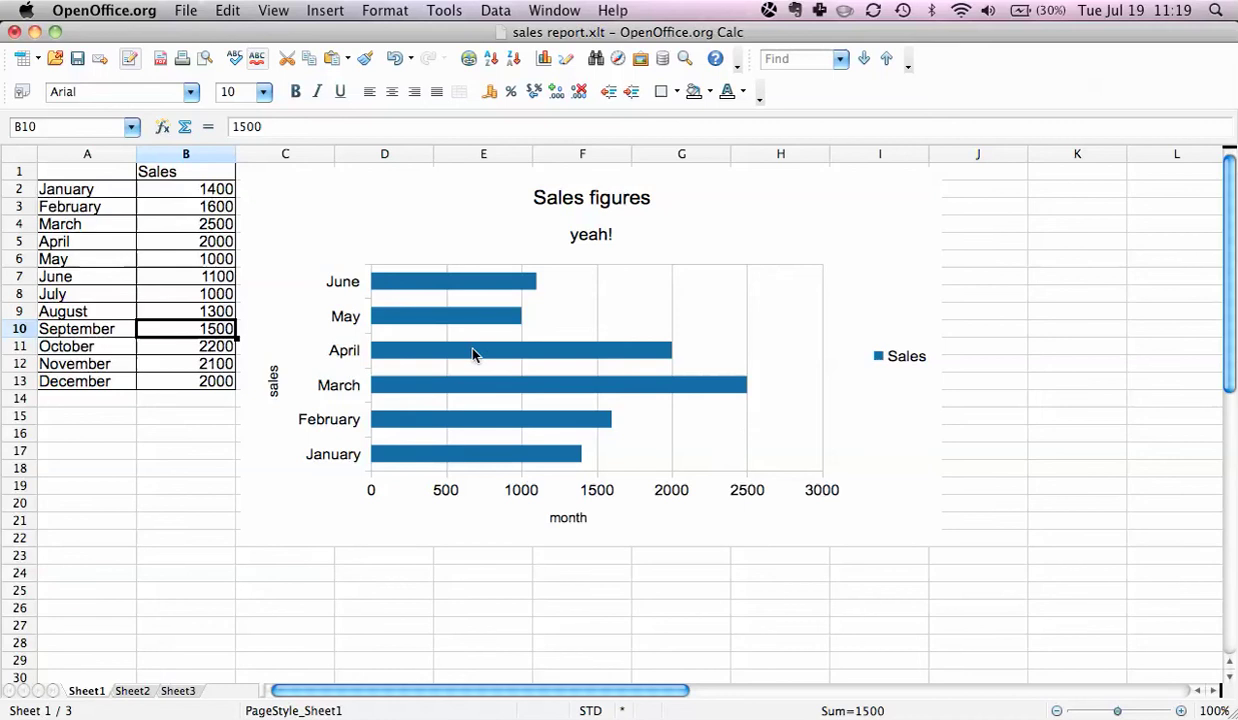
pyautogui.click(695, 288)
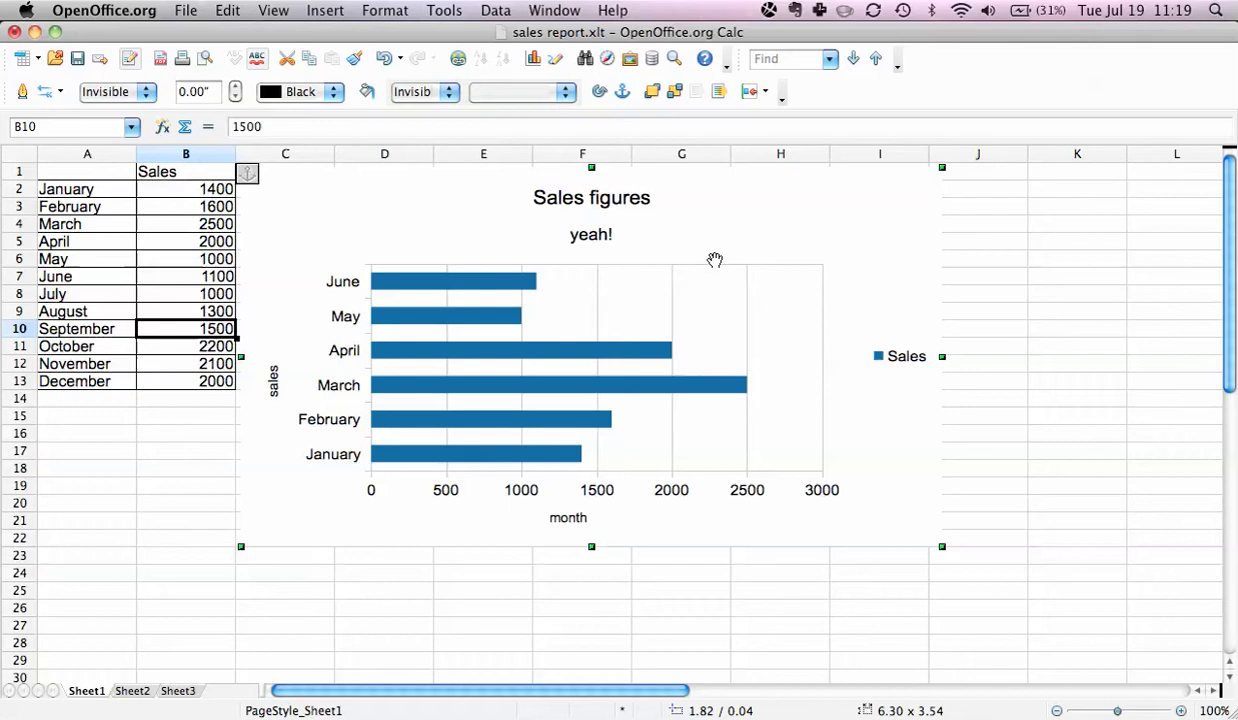
pyautogui.doubleClick(691, 292)
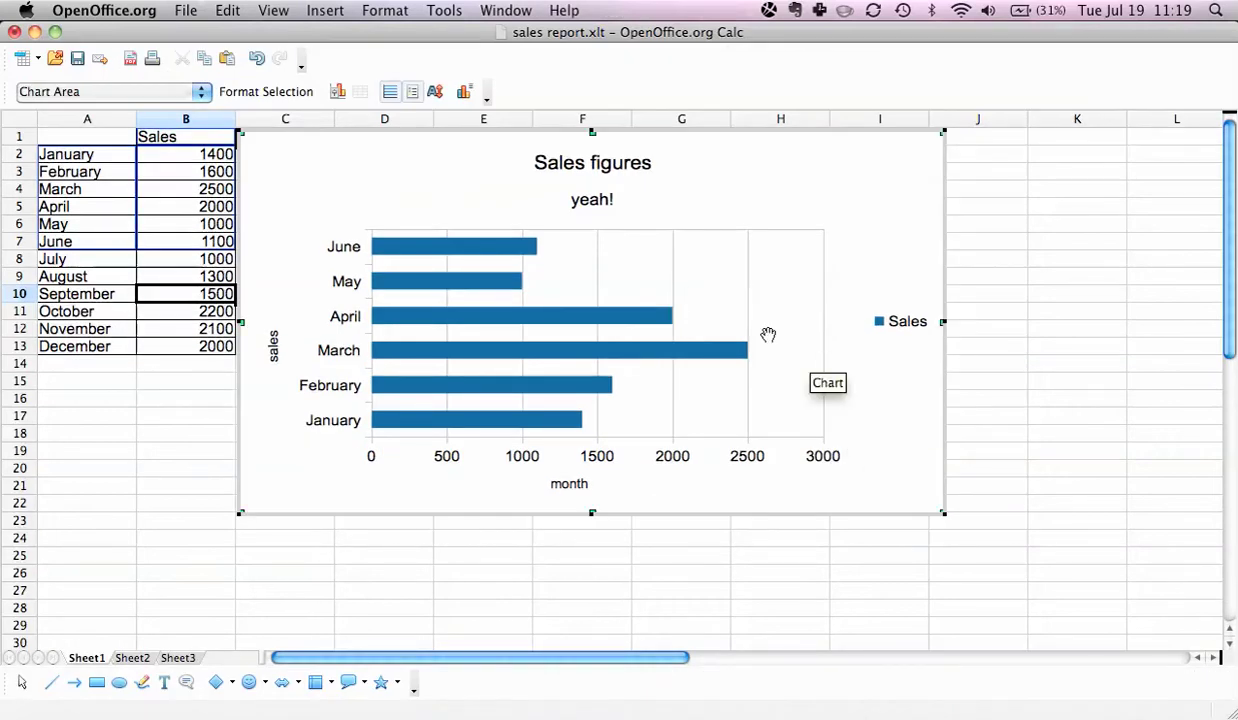
pyautogui.click(767, 334)
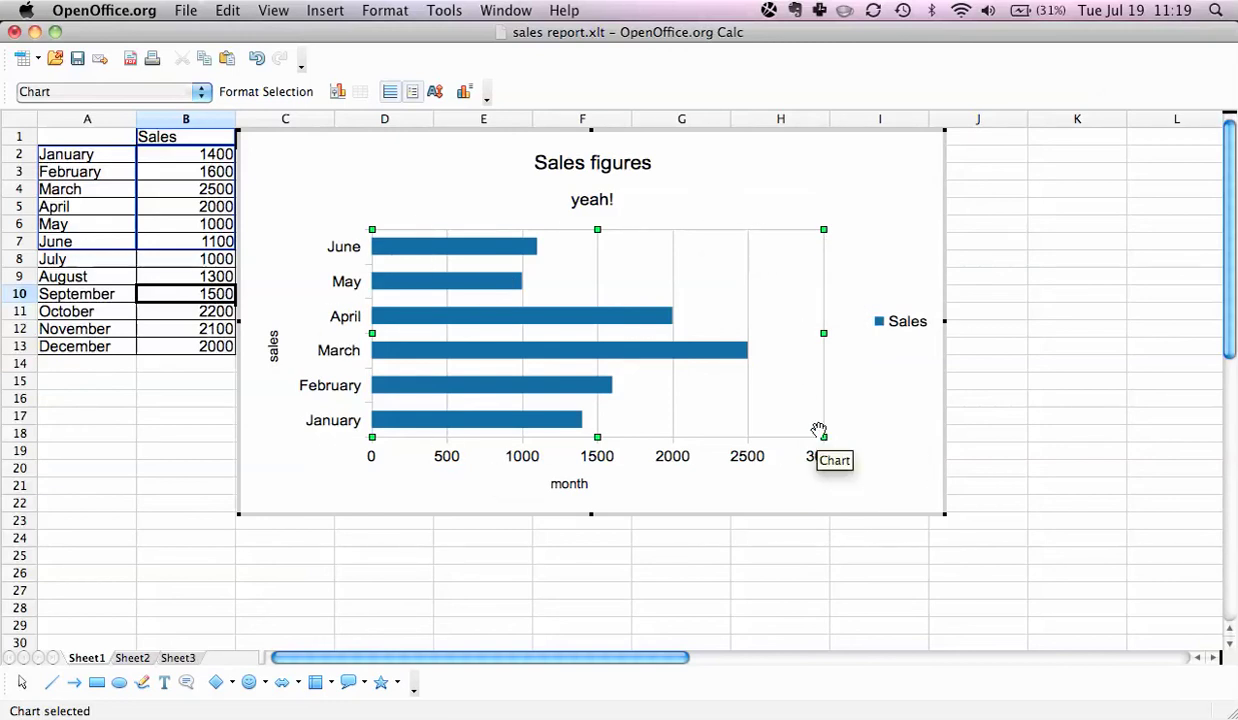
# Step: Change the chart type to a normal Column chart with the realistic 3D Look and box shape
pyautogui.rightClick(717, 292)
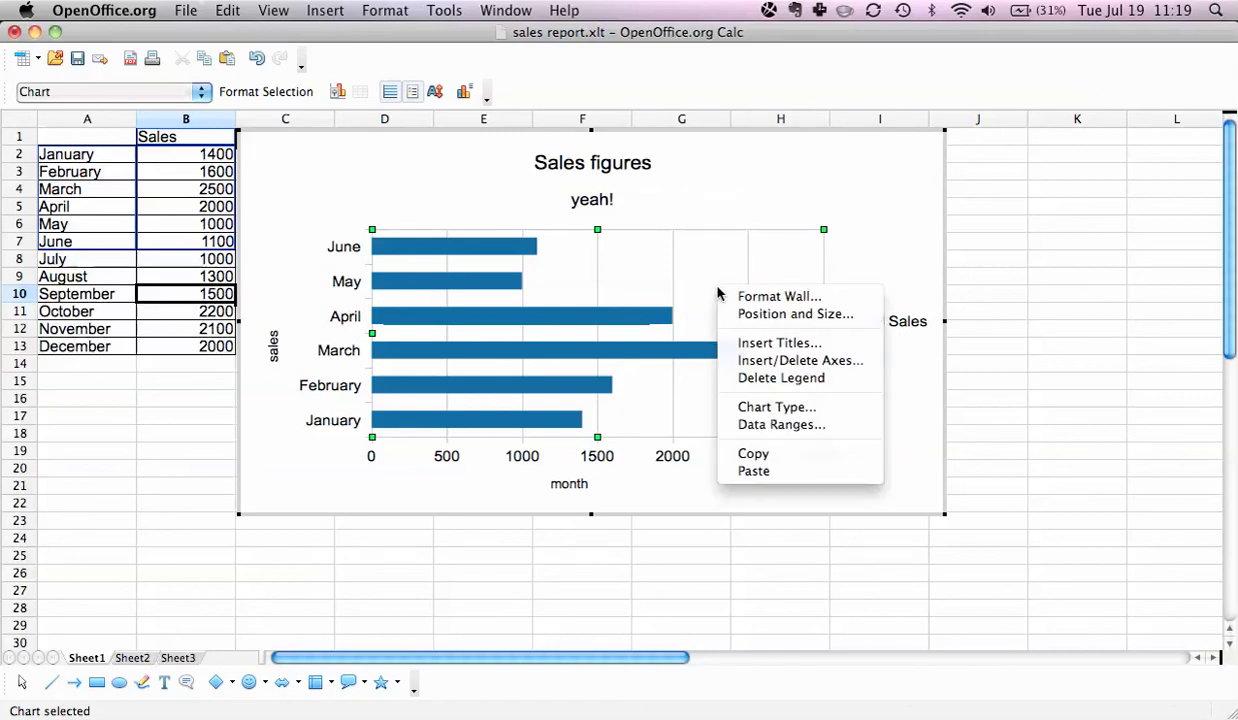
pyautogui.click(780, 408)
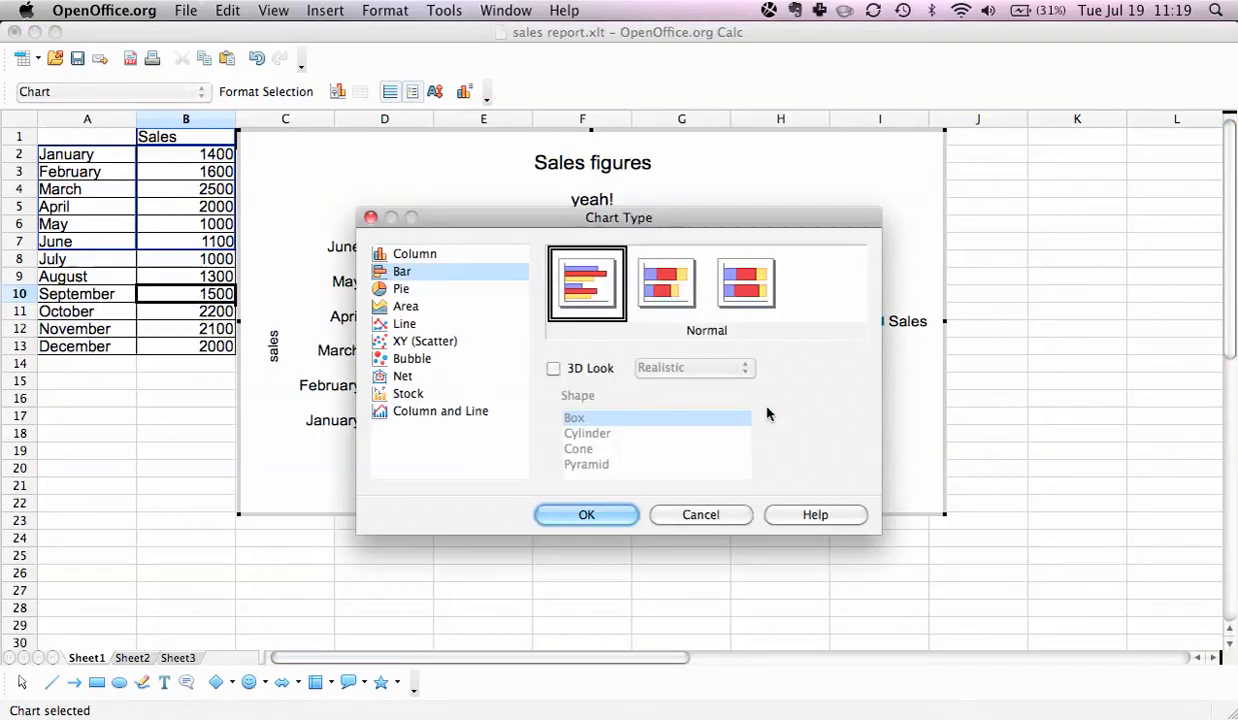
pyautogui.click(410, 254)
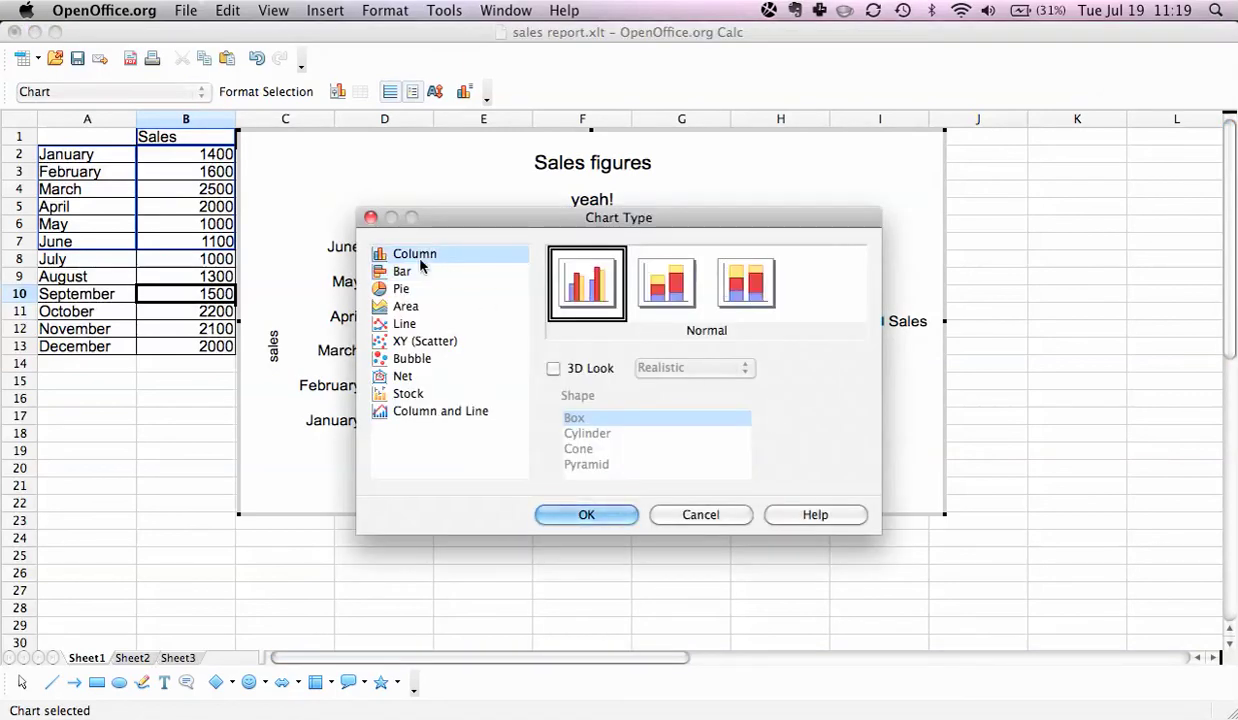
pyautogui.click(553, 369)
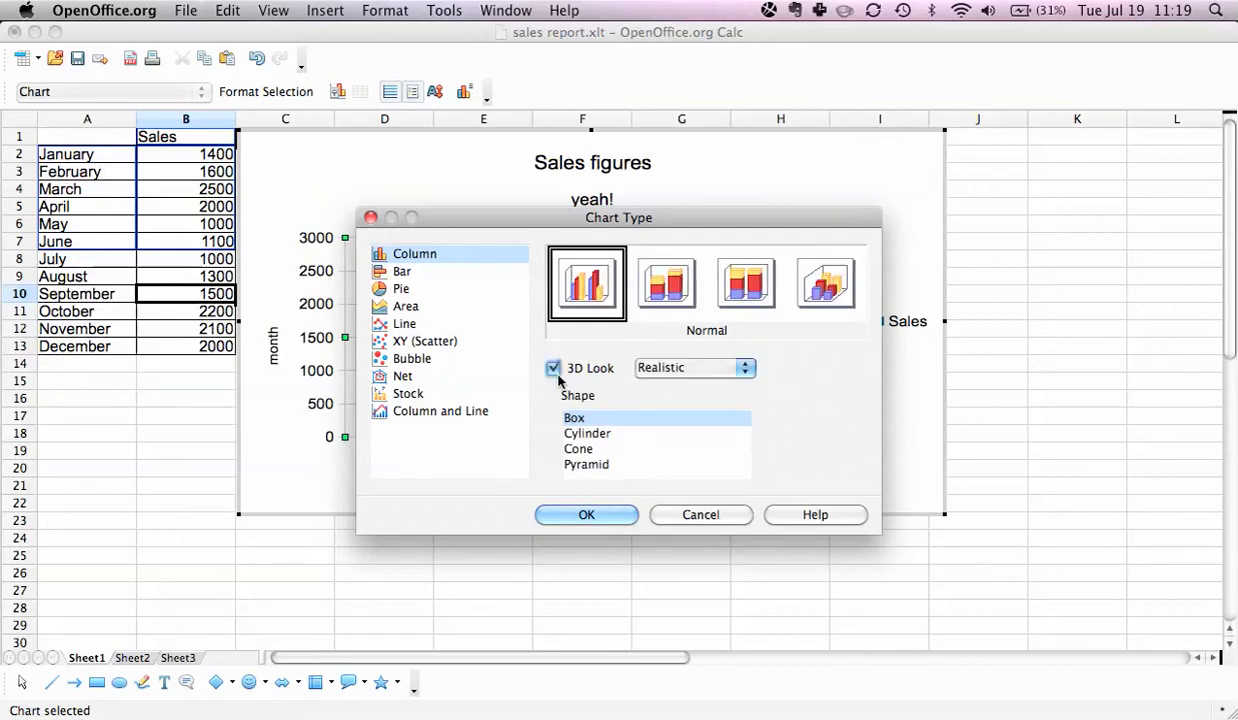
pyautogui.click(586, 514)
# Step: Fill the chart's Sales data series with the colour Chart 4
pyautogui.moveTo(631, 342)
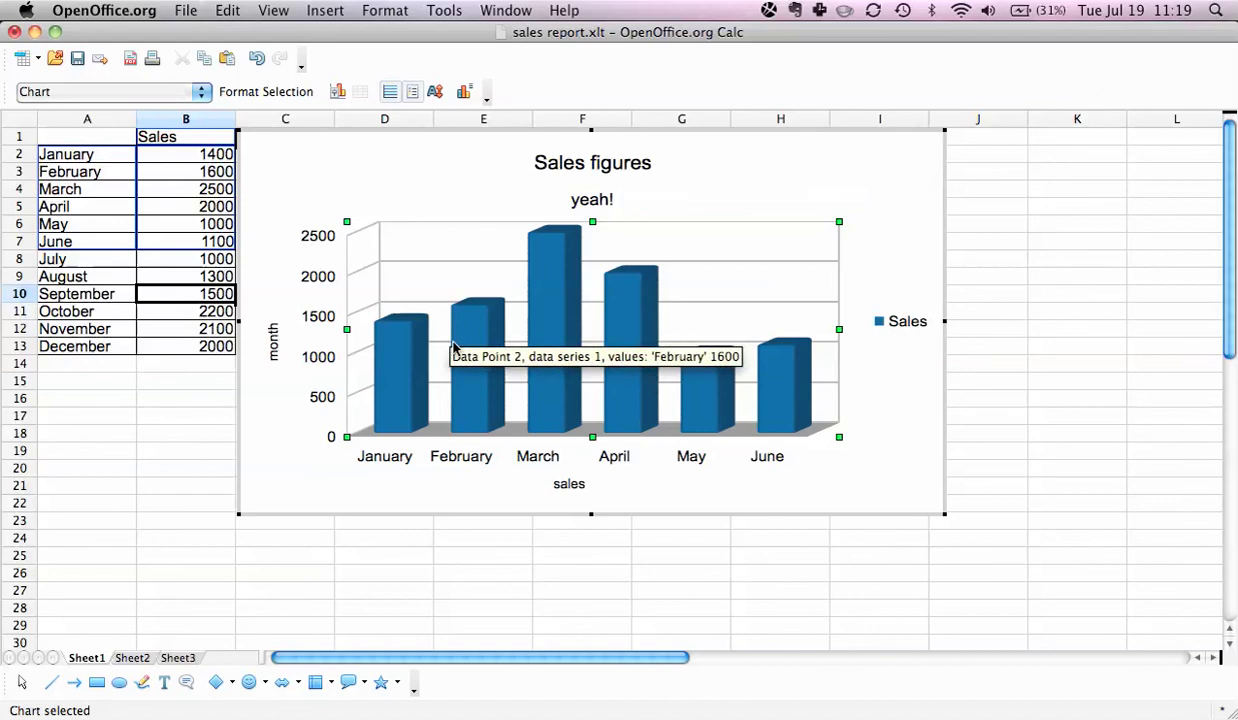
pyautogui.doubleClick(478, 366)
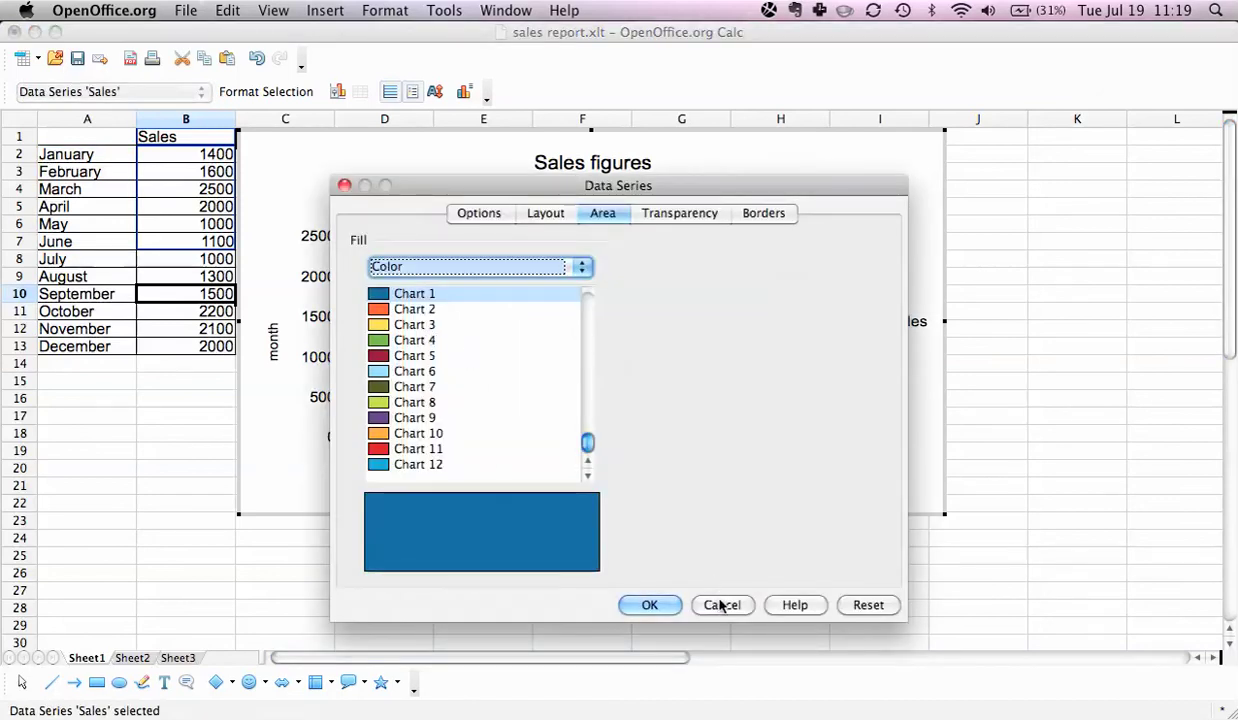
pyautogui.click(722, 605)
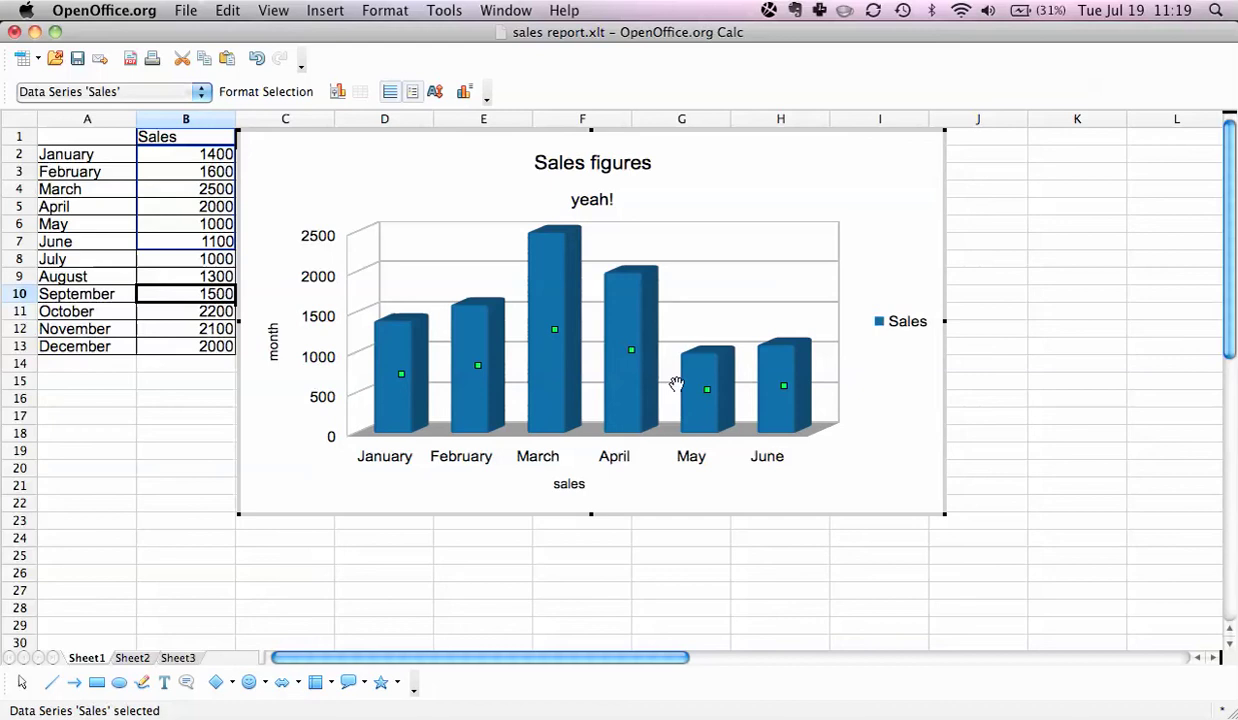
pyautogui.doubleClick(481, 366)
pyautogui.scroll(1, 445, 400)
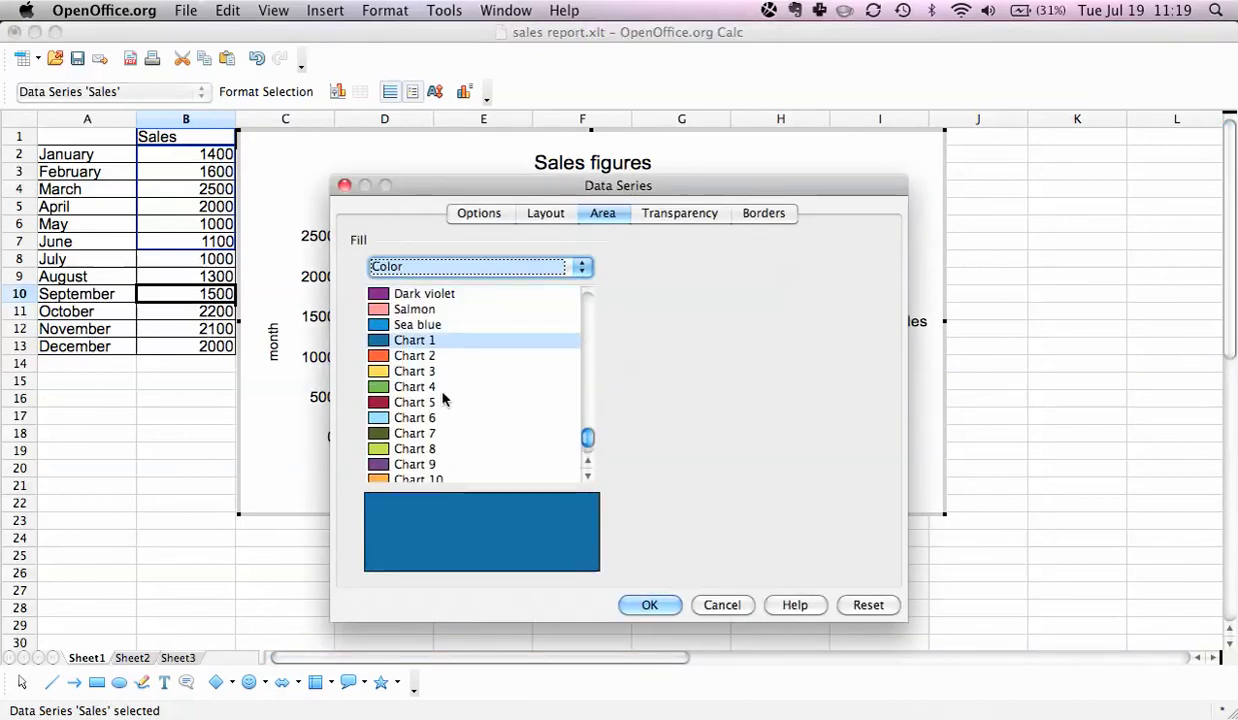
pyautogui.scroll(1, 445, 399)
pyautogui.scroll(-2, 439, 401)
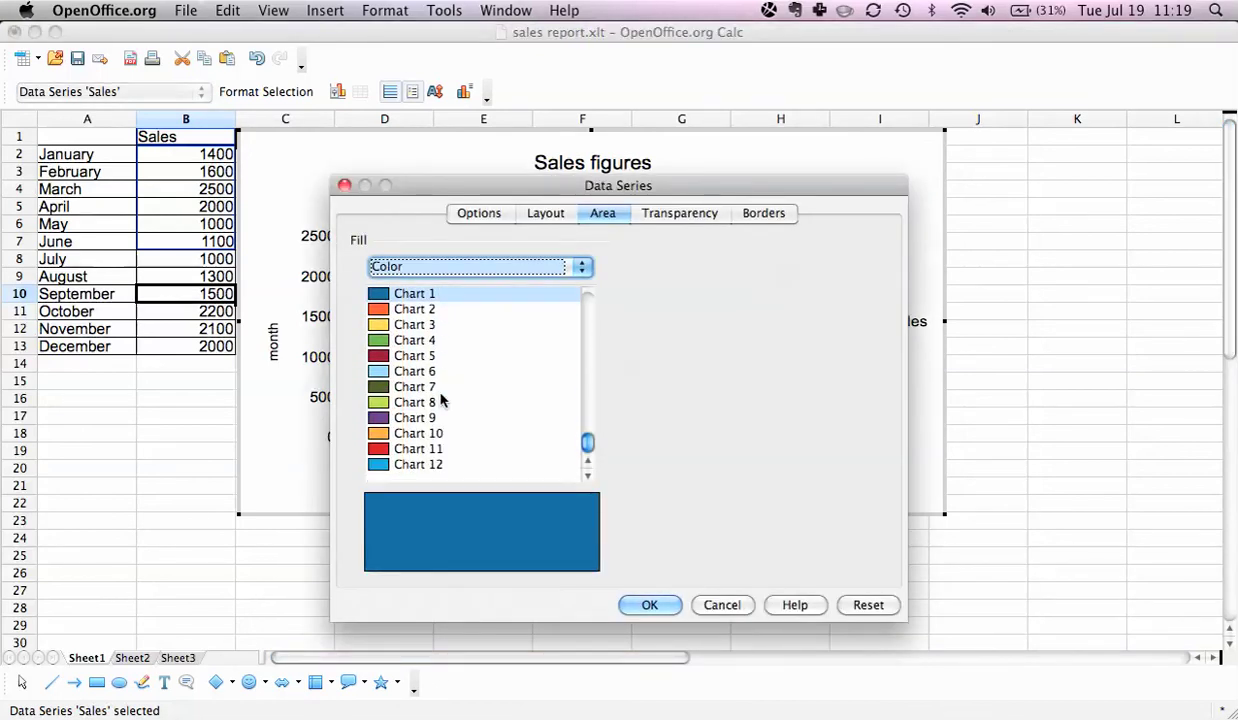
pyautogui.click(382, 340)
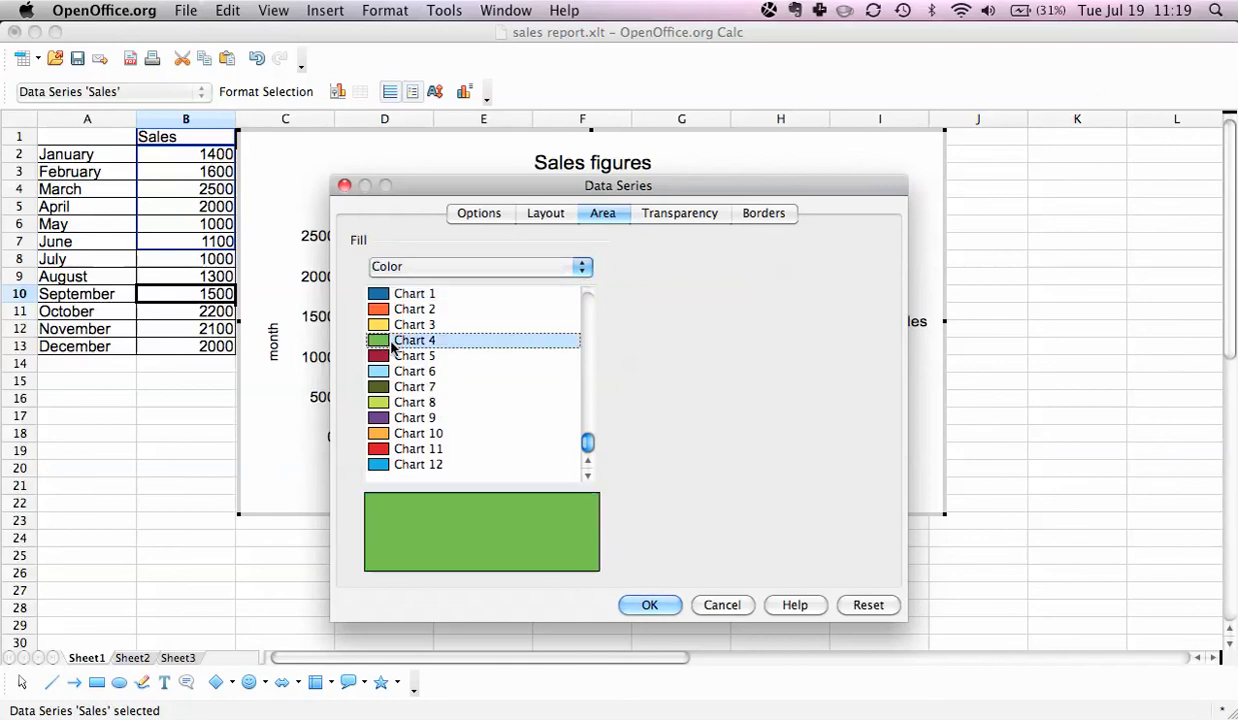
pyautogui.click(640, 605)
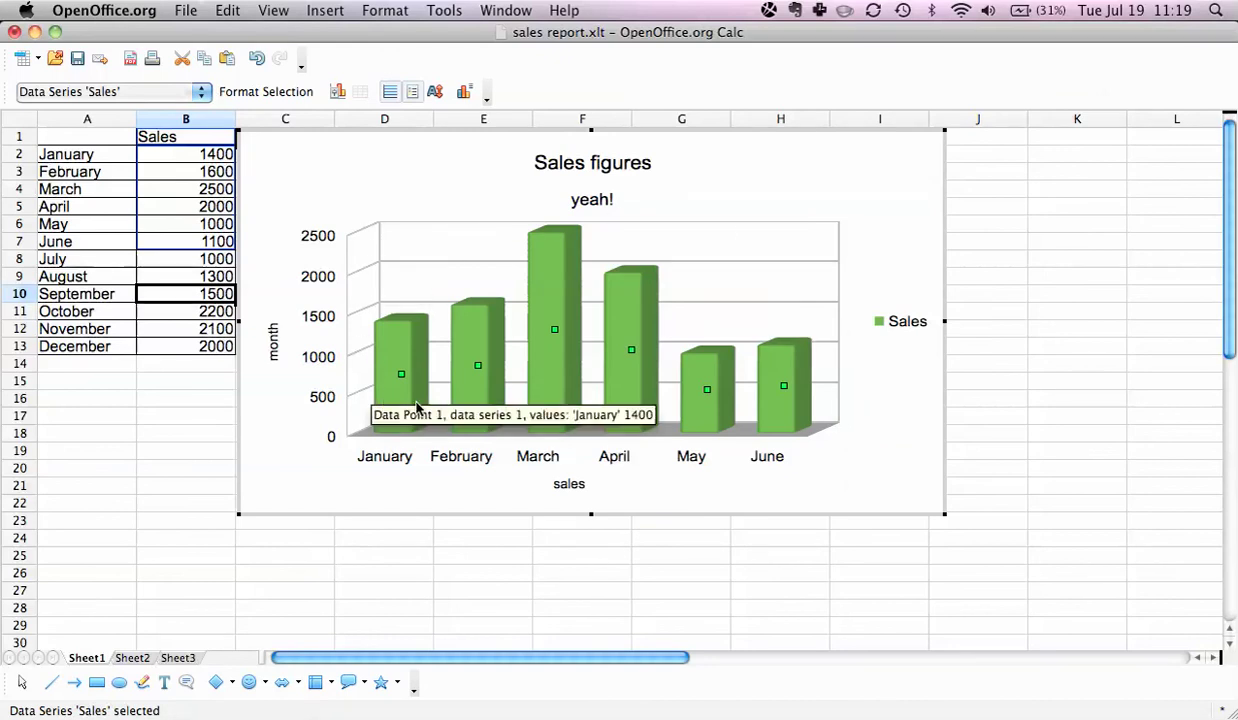
# Step: Rotate the 3D chart so its columns are seen slightly more from above and with more depth
pyautogui.click(772, 279)
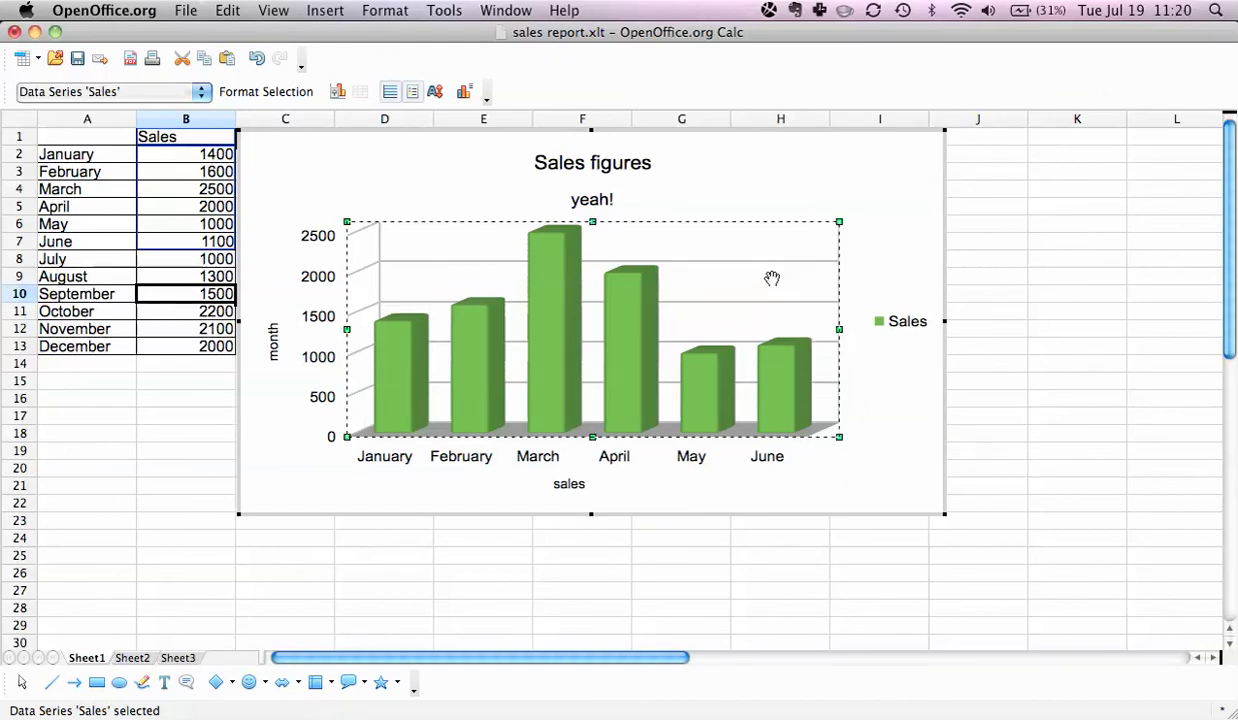
pyautogui.click(761, 280)
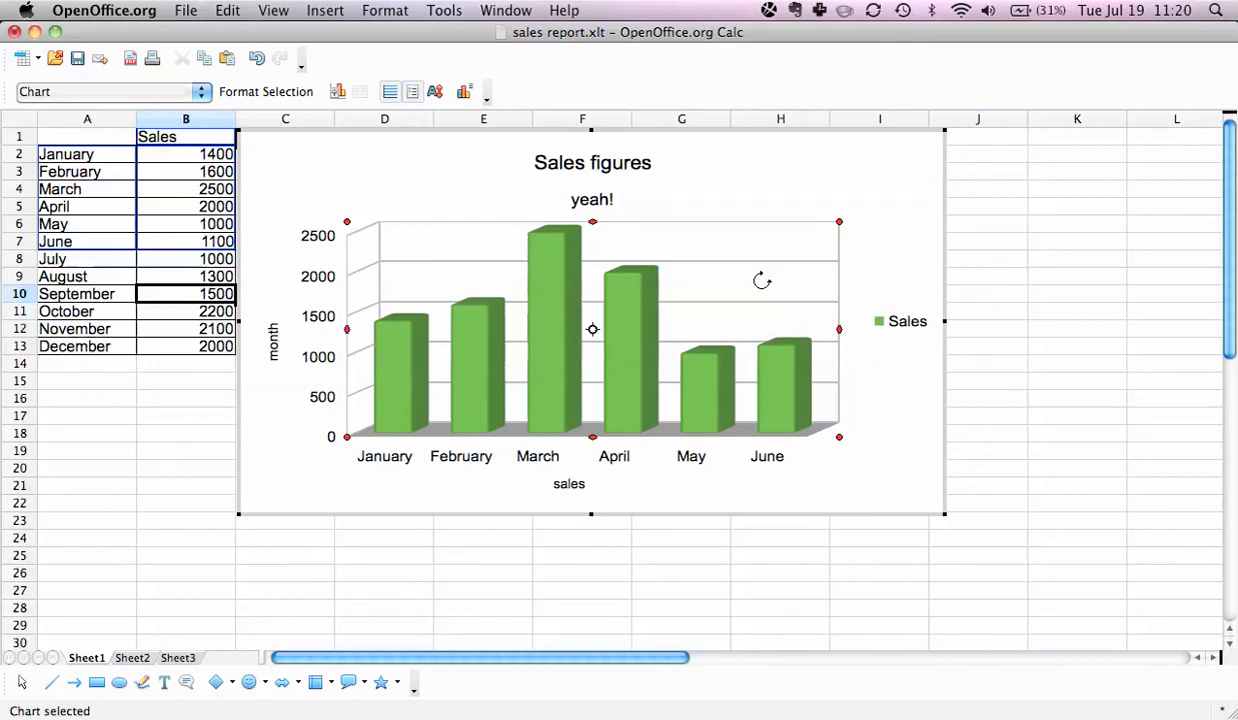
pyautogui.moveTo(760, 279); pyautogui.dragTo(707, 414)
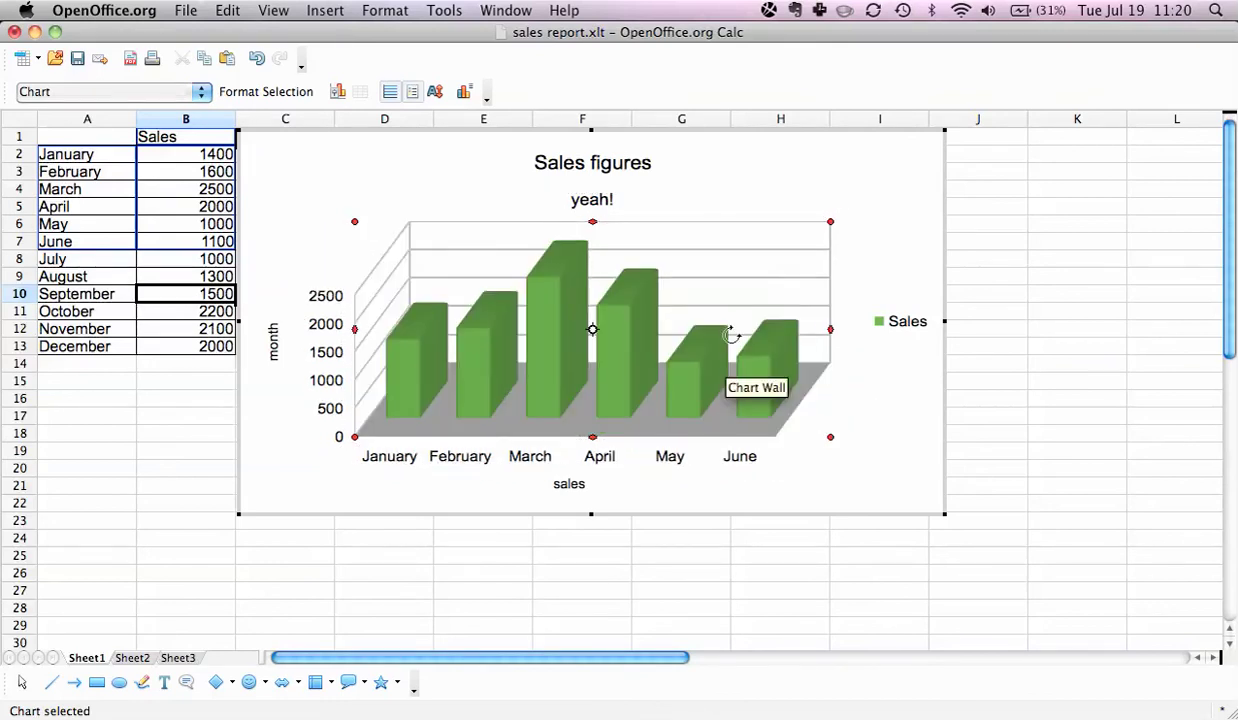
pyautogui.moveTo(685, 309); pyautogui.dragTo(671, 235)
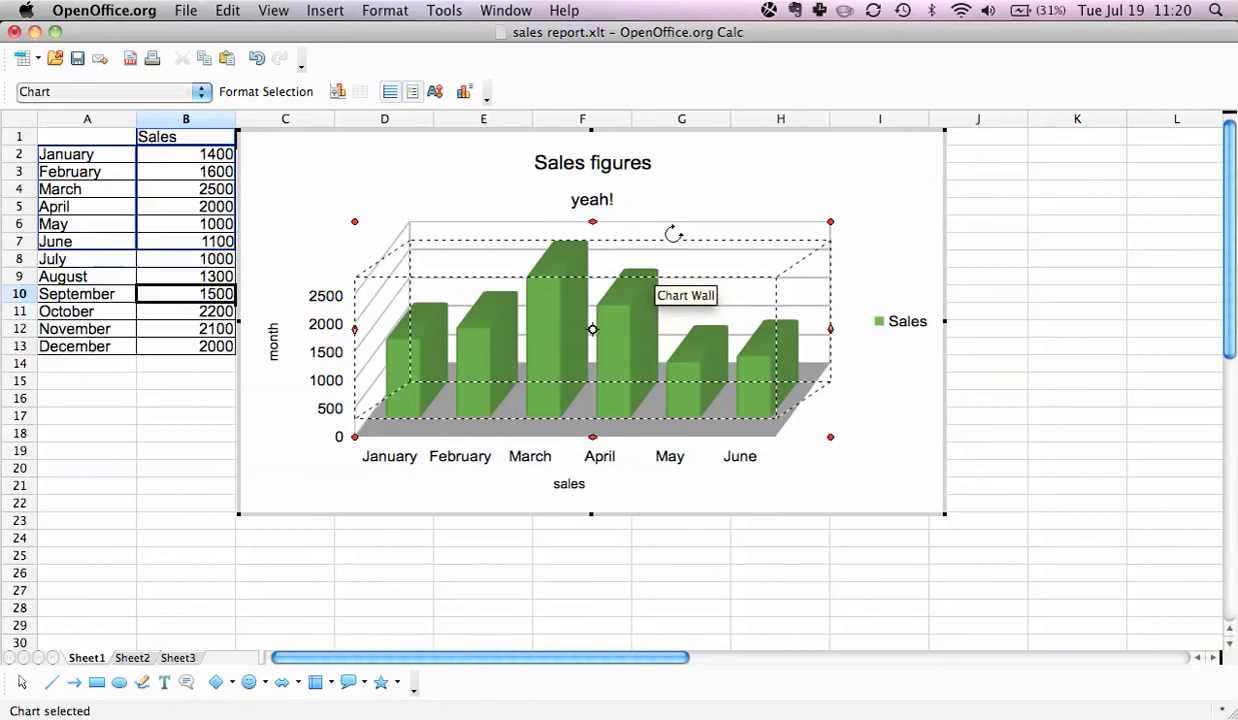
pyautogui.click(730, 298)
pyautogui.click(716, 300)
pyautogui.click(728, 310)
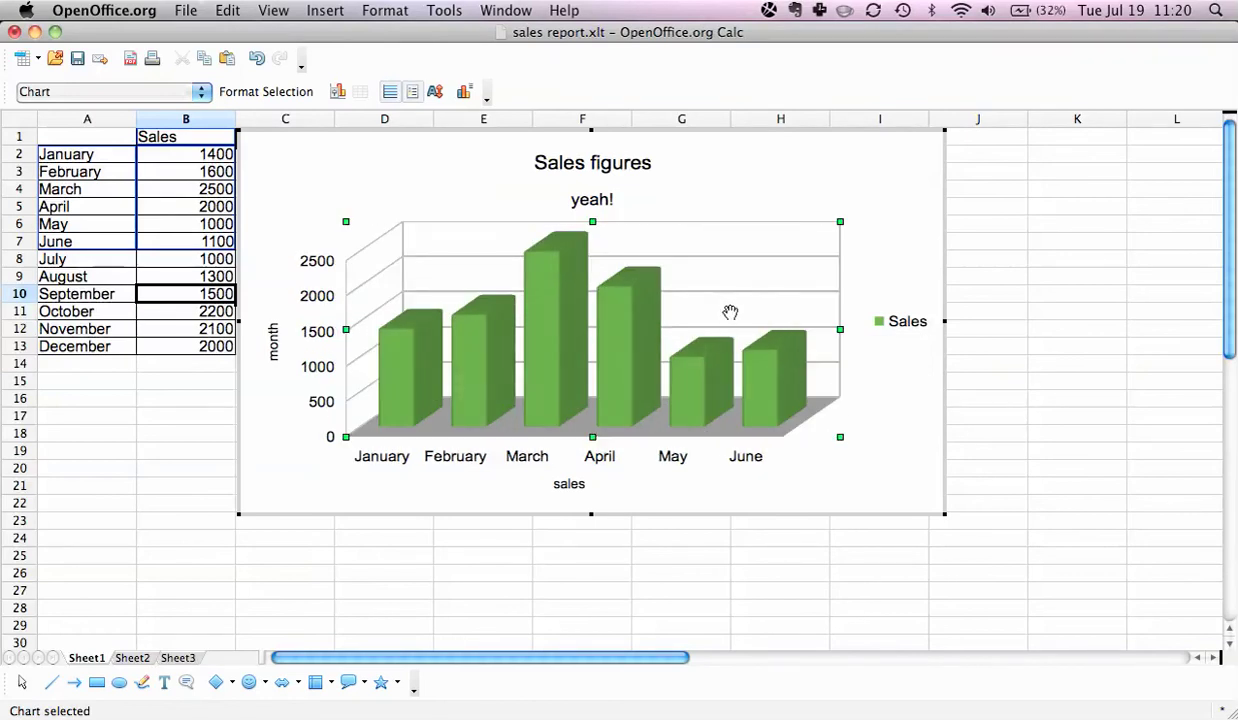
# Step: Give the chart wall a gradient fill using Gradient 1
pyautogui.rightClick(730, 312)
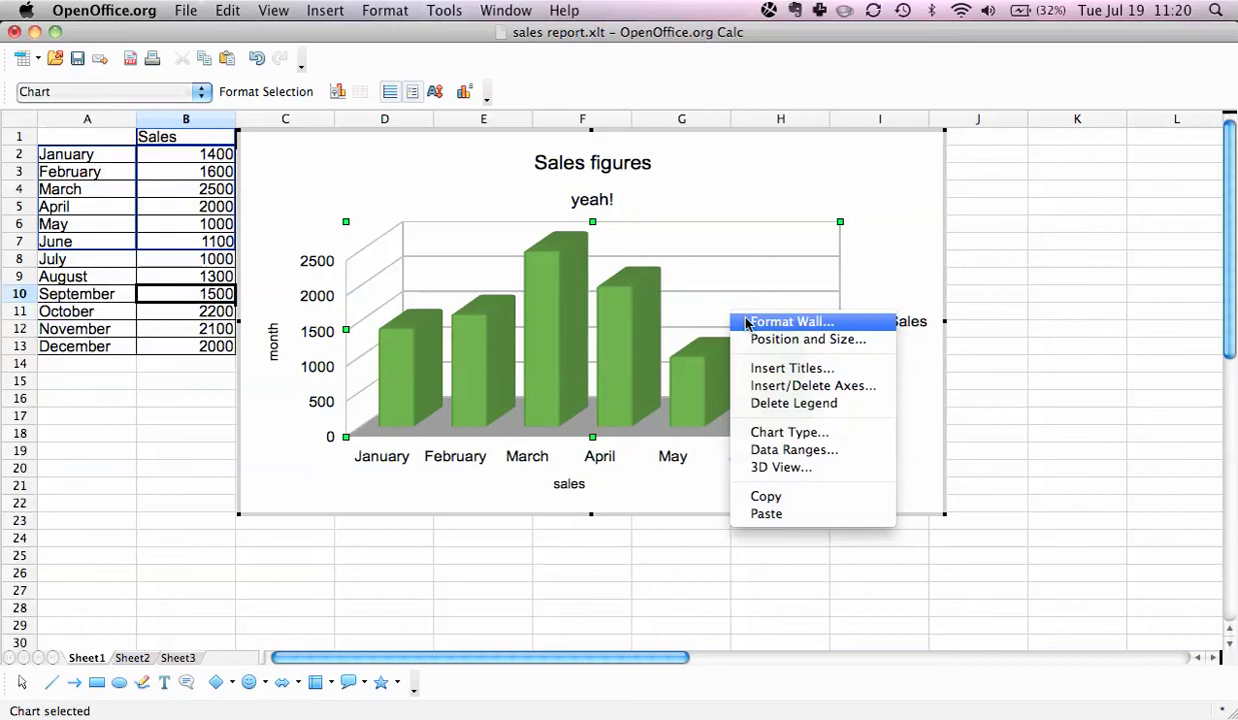
pyautogui.click(790, 321)
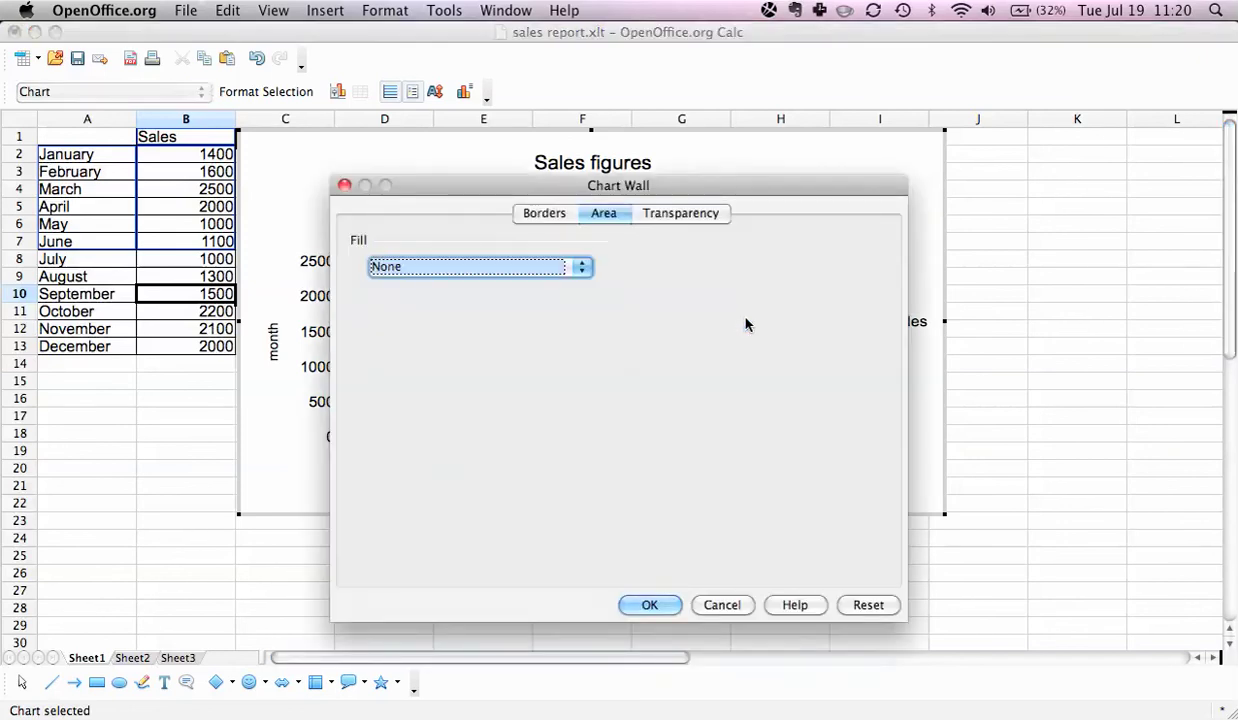
pyautogui.click(578, 268)
pyautogui.click(560, 301)
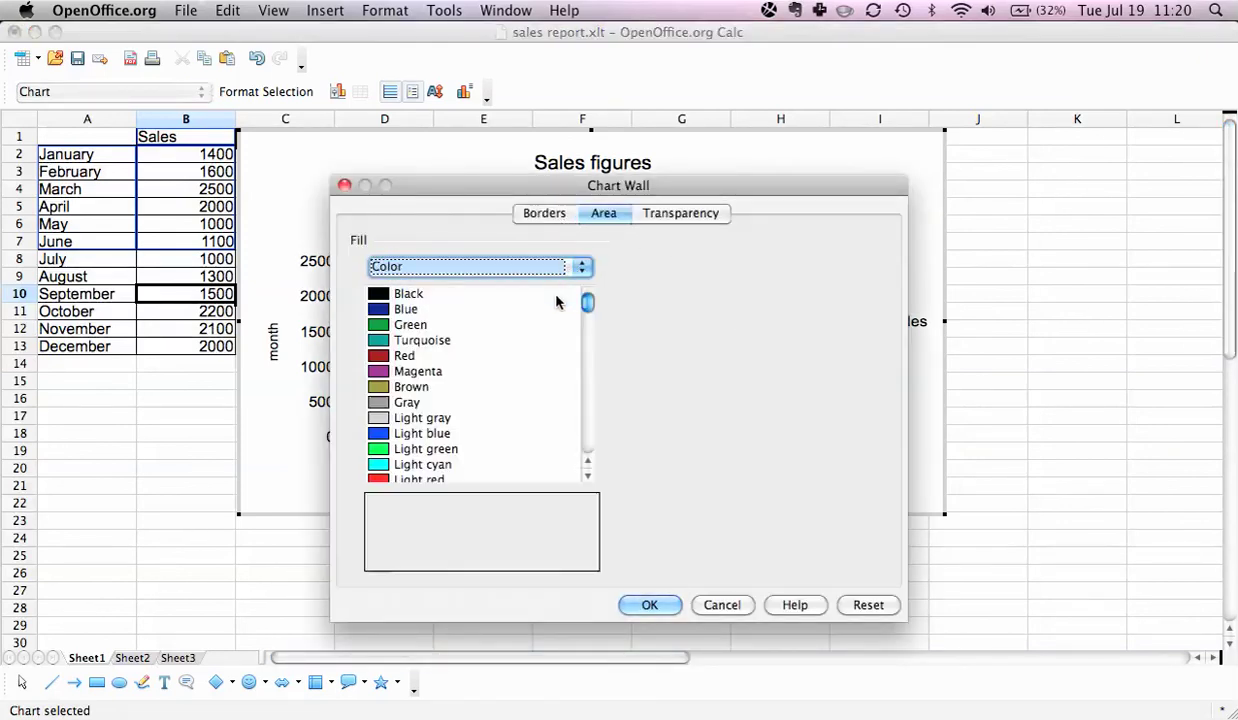
pyautogui.click(421, 418)
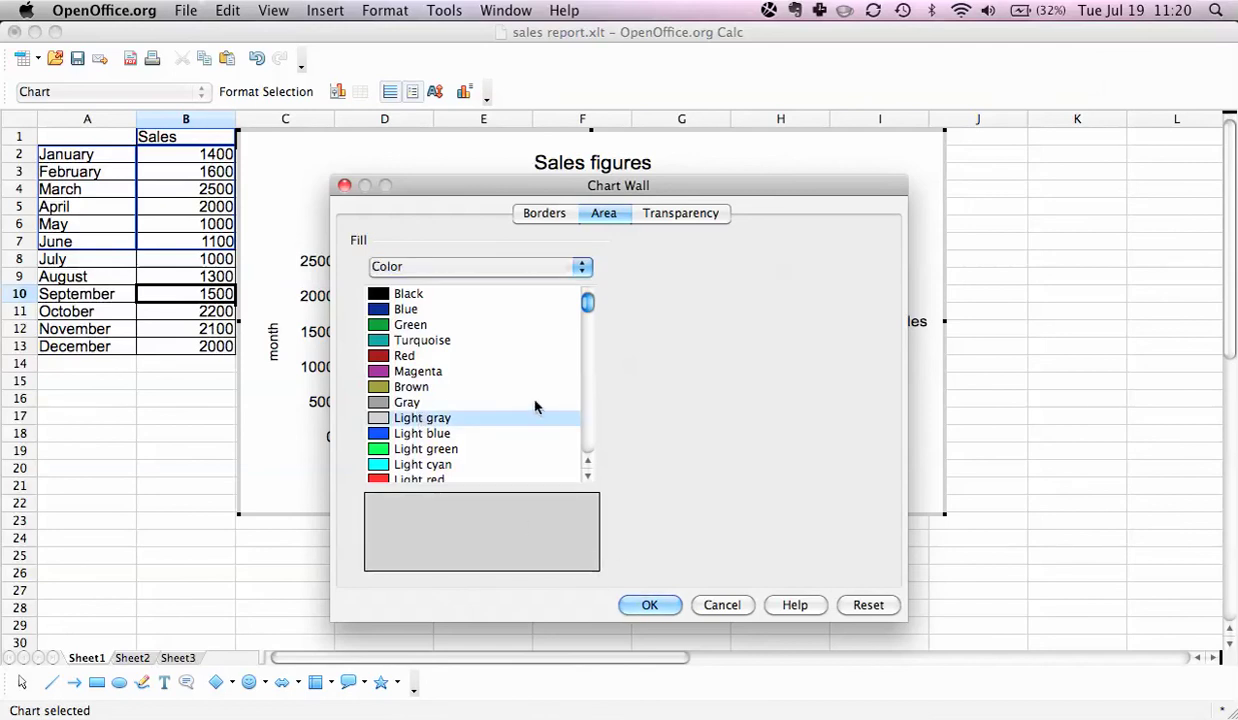
pyautogui.click(514, 268)
pyautogui.click(494, 322)
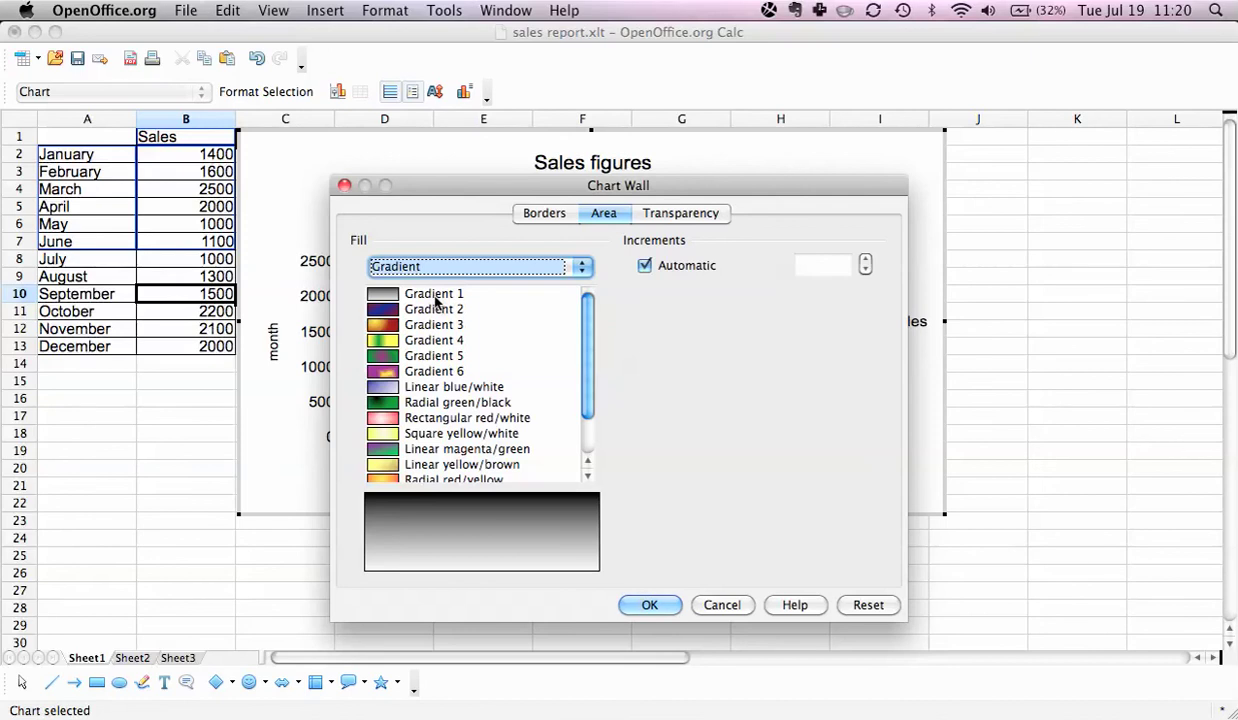
pyautogui.click(434, 295)
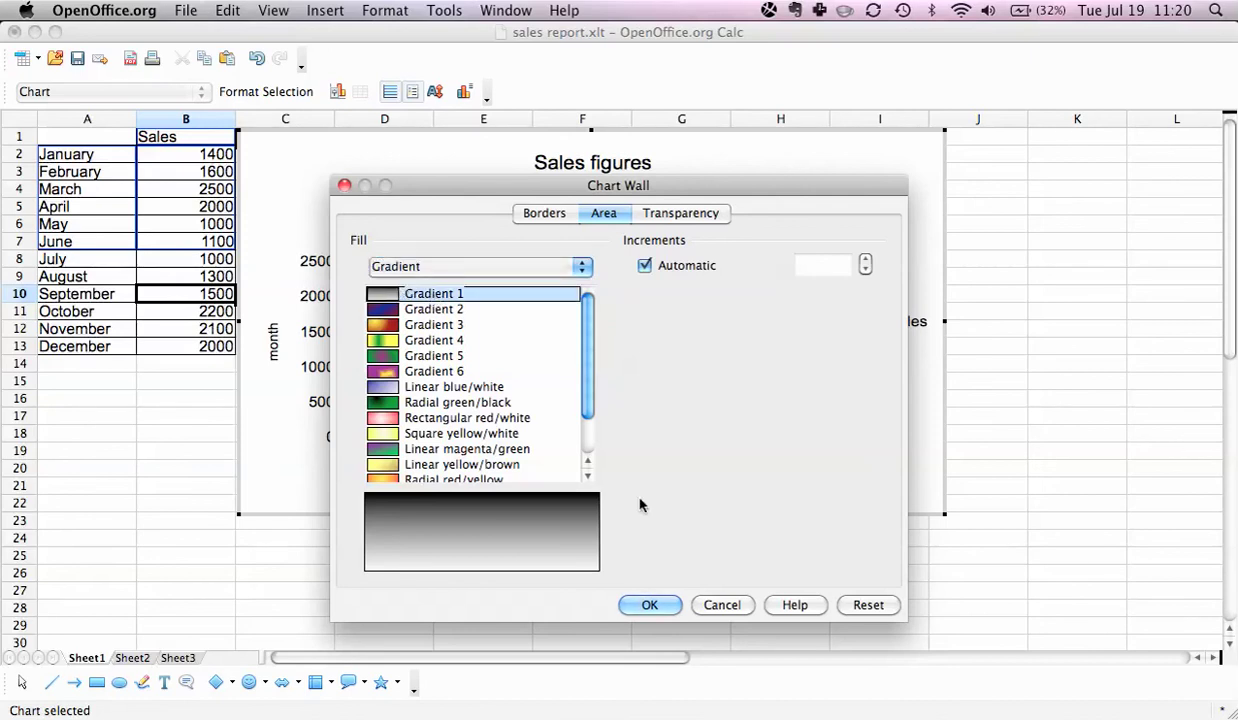
pyautogui.click(646, 603)
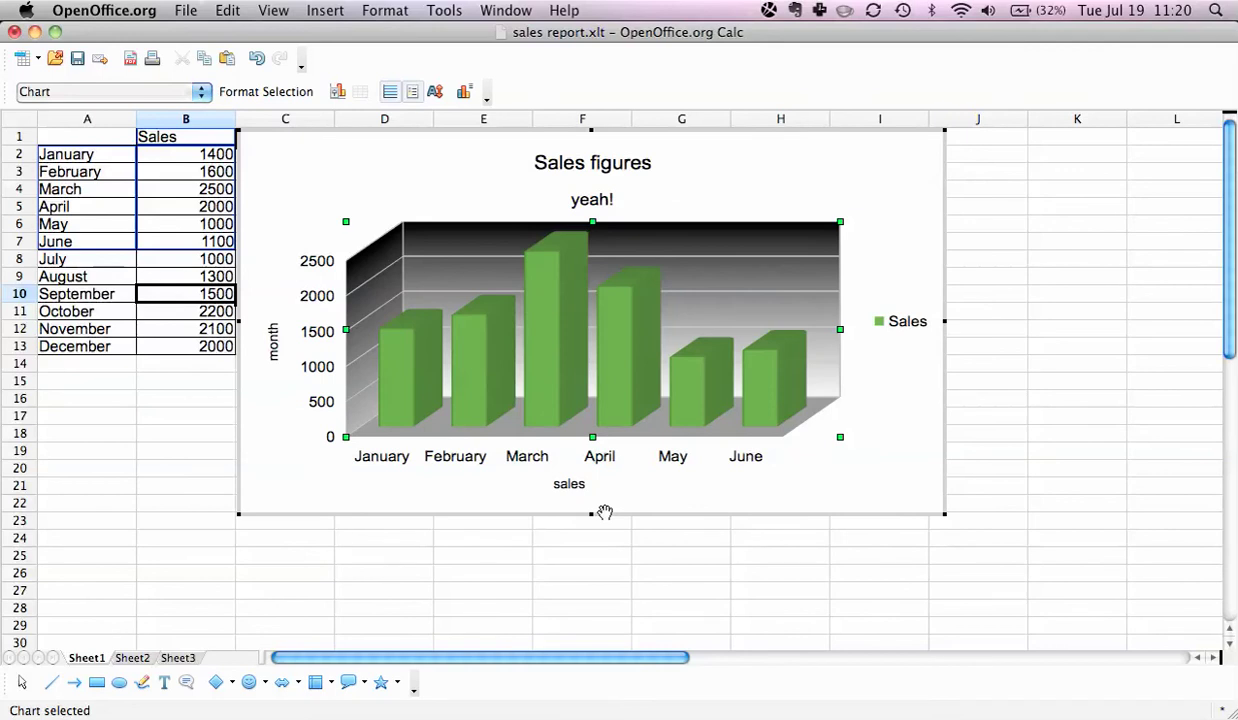
# Step: Fill the chart area, the background around the plot, with the solid colour Turquoise 1
pyautogui.click(846, 488)
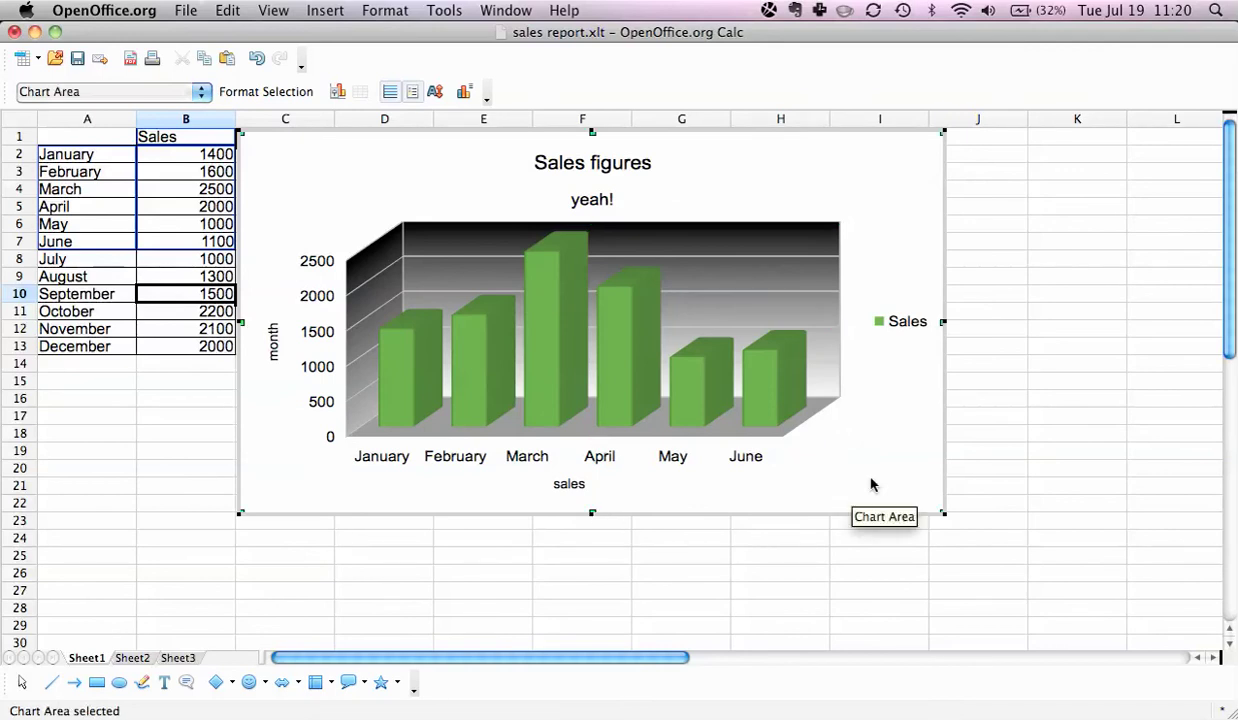
pyautogui.click(782, 266)
pyautogui.click(920, 243)
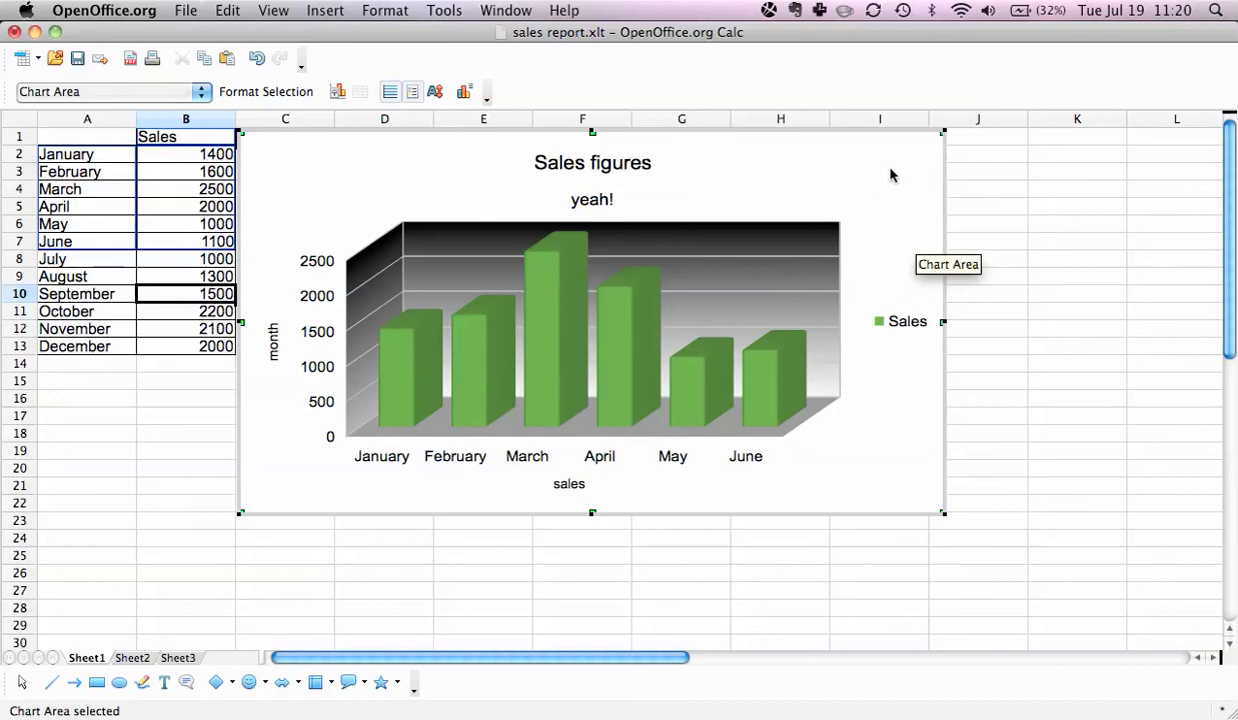
pyautogui.rightClick(875, 453)
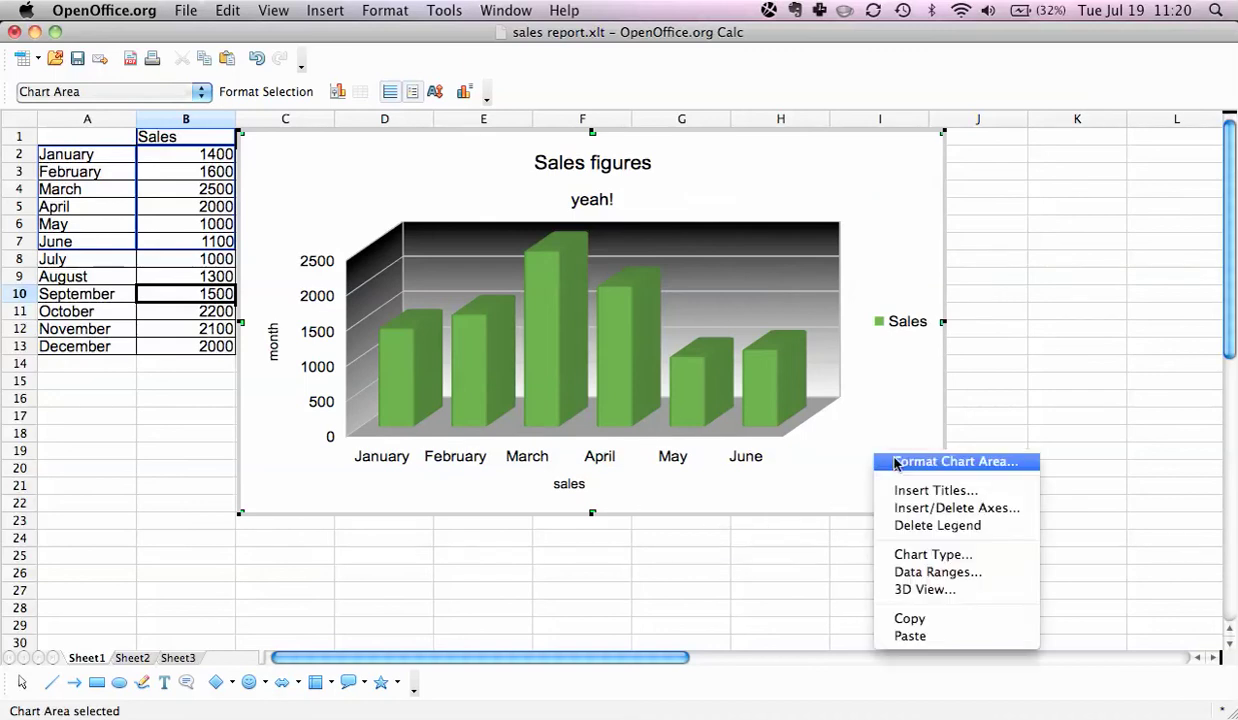
pyautogui.click(895, 461)
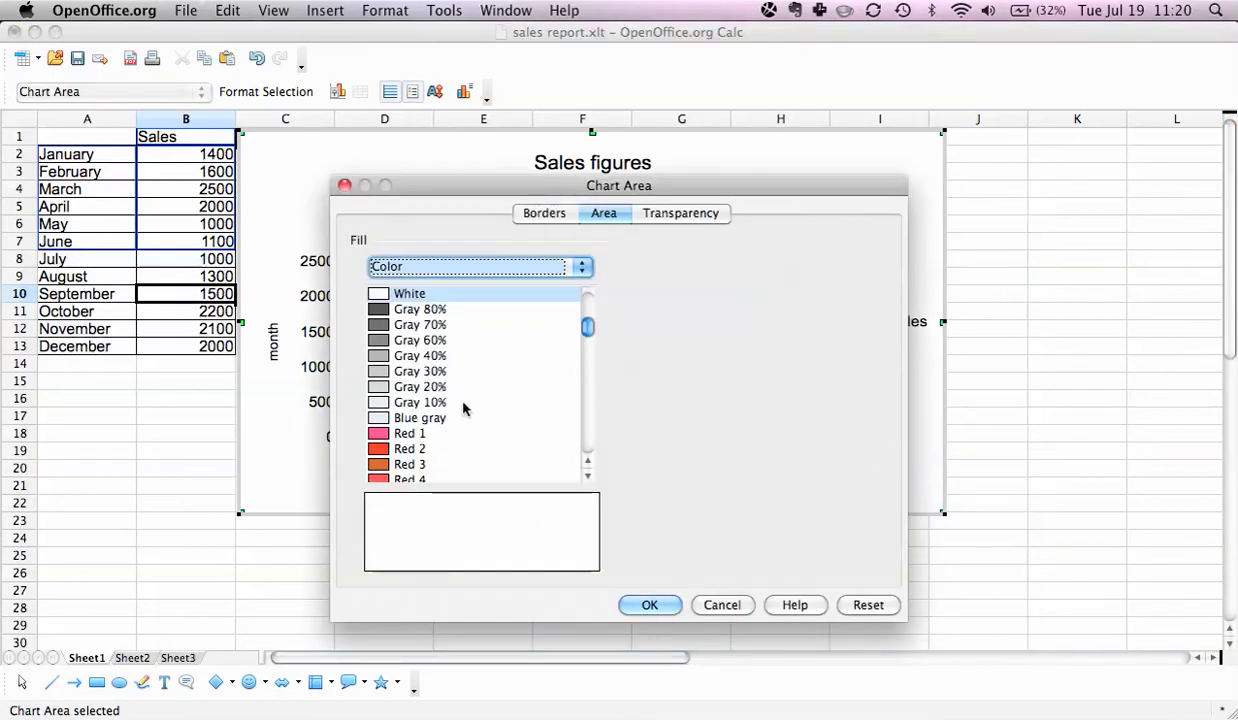
pyautogui.scroll(-10, 520, 455)
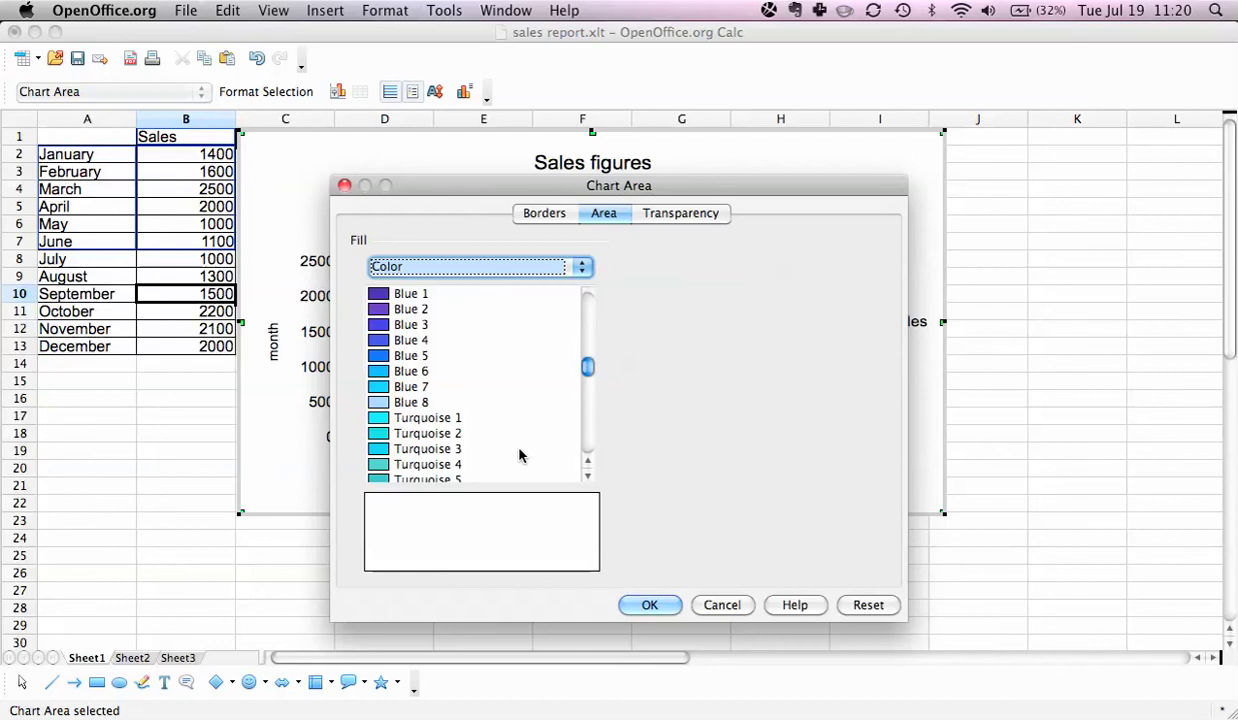
pyautogui.scroll(-15, 544, 459)
pyautogui.scroll(8, 550, 435)
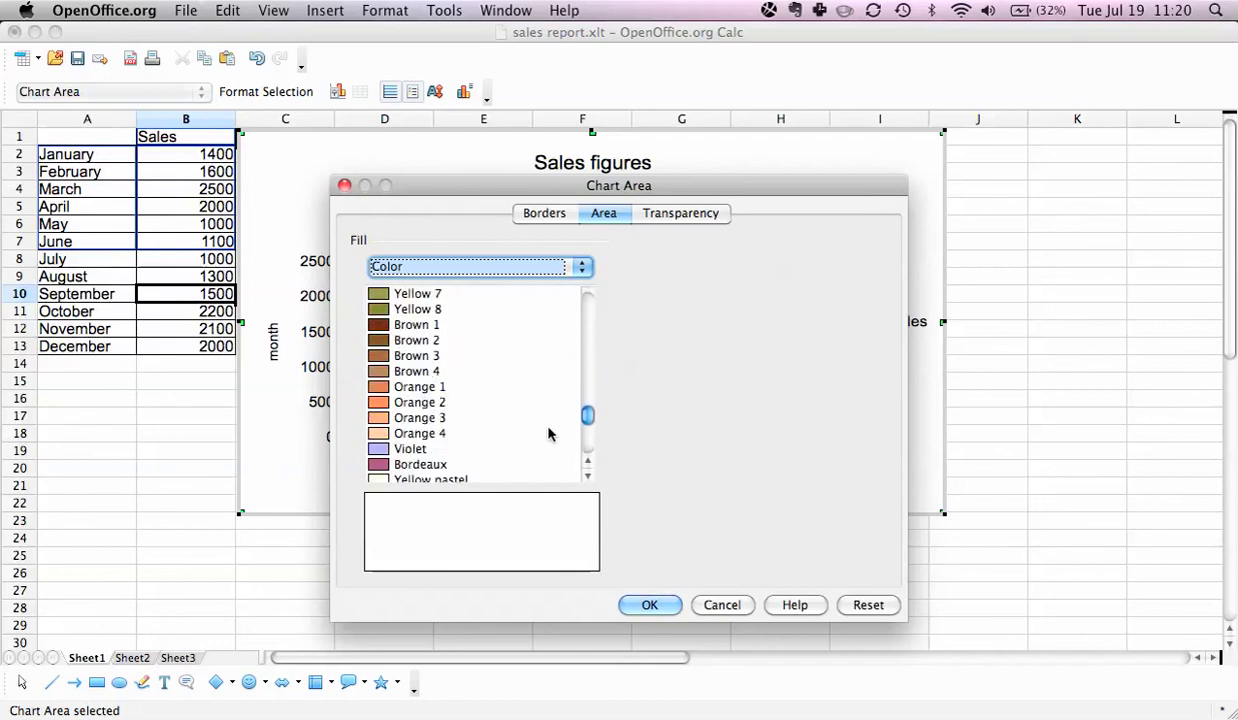
pyautogui.scroll(8, 548, 434)
pyautogui.click(455, 312)
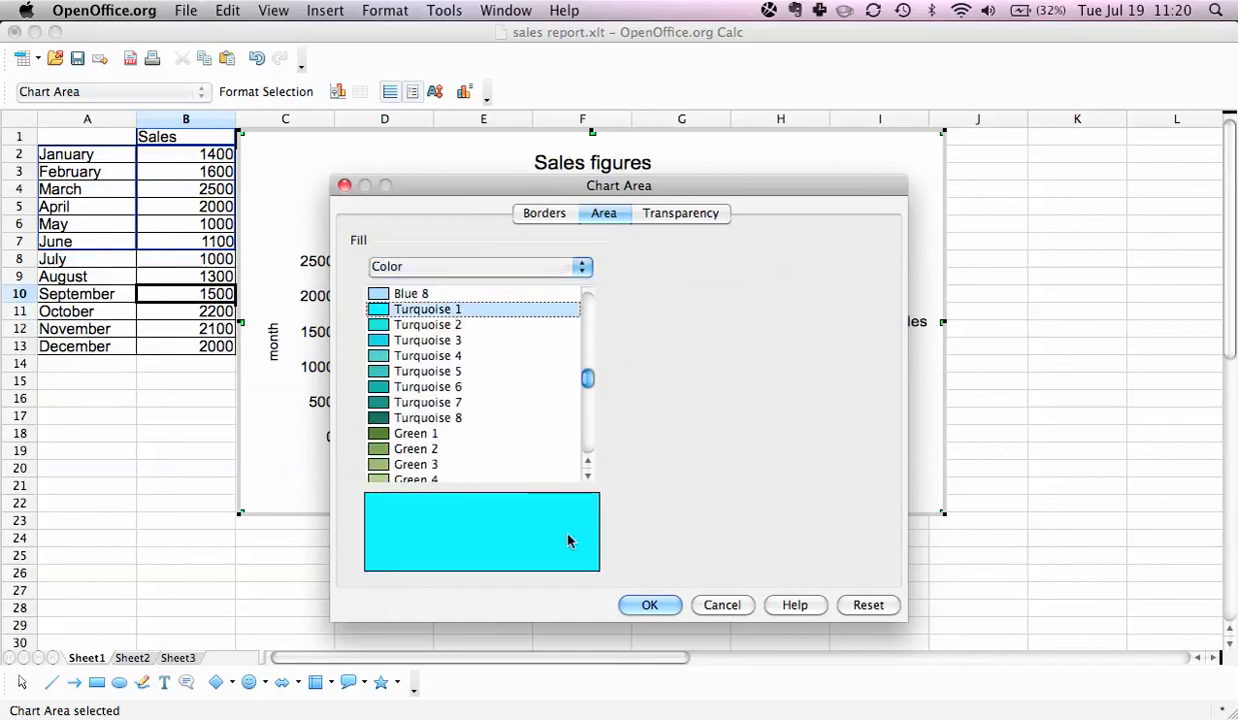
# Step: Set the chart area's fill to a uniform transparency of 60%
pyautogui.click(638, 212)
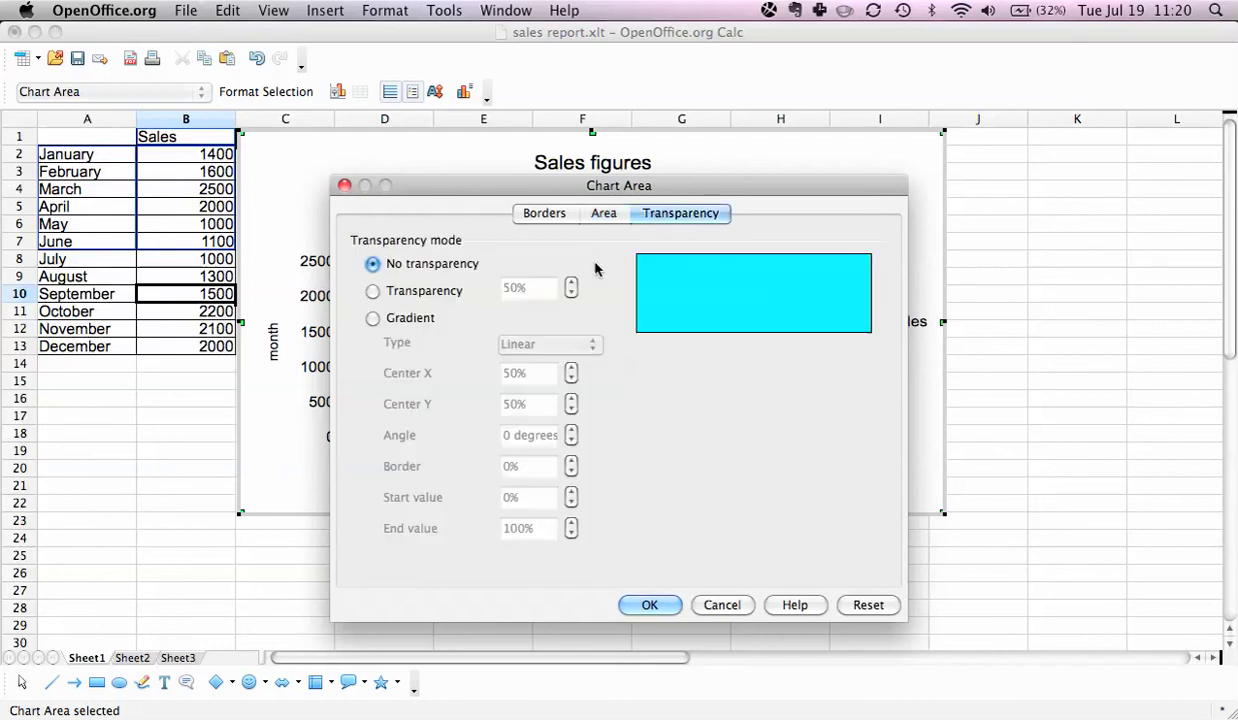
pyautogui.click(425, 290)
pyautogui.click(429, 263)
pyautogui.click(403, 299)
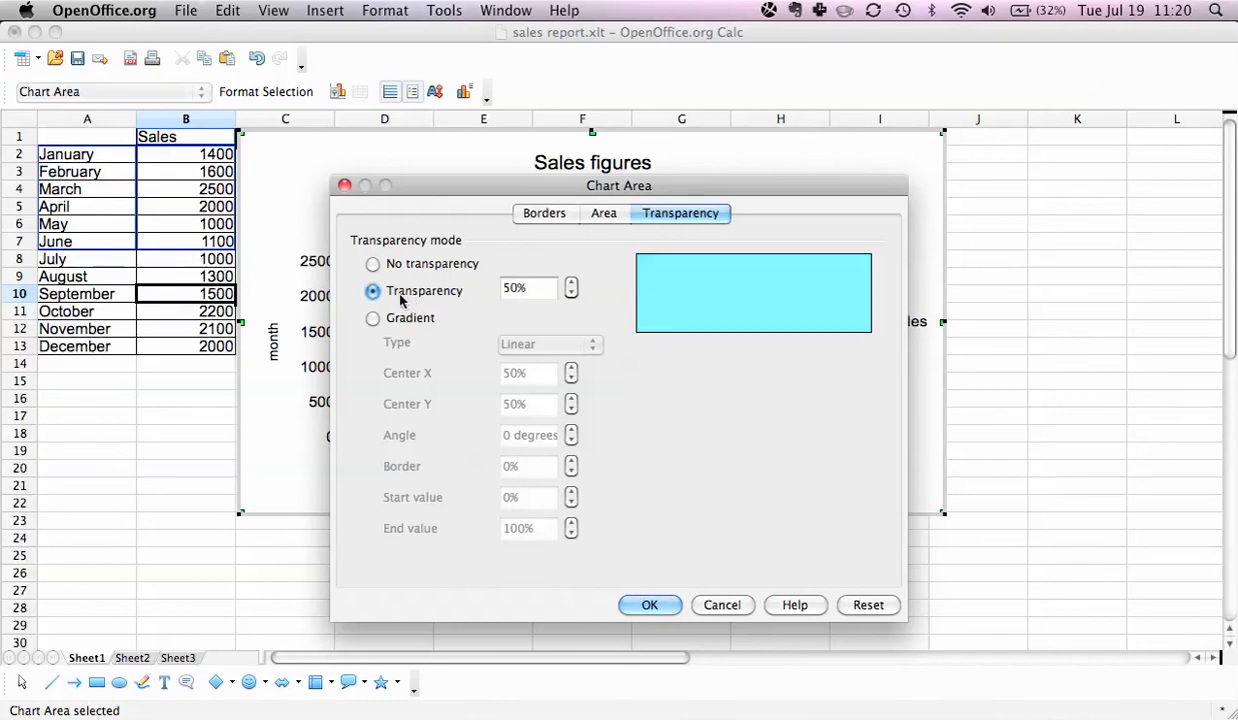
pyautogui.press('Tab')
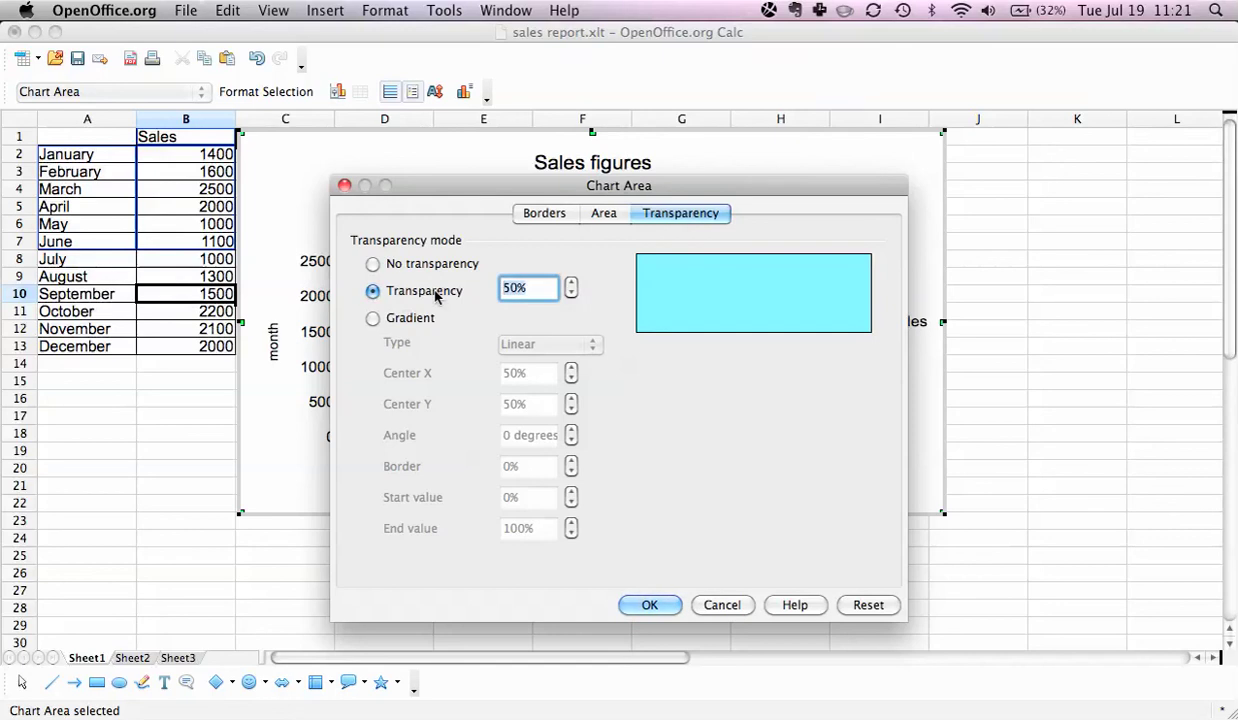
pyautogui.write('60')
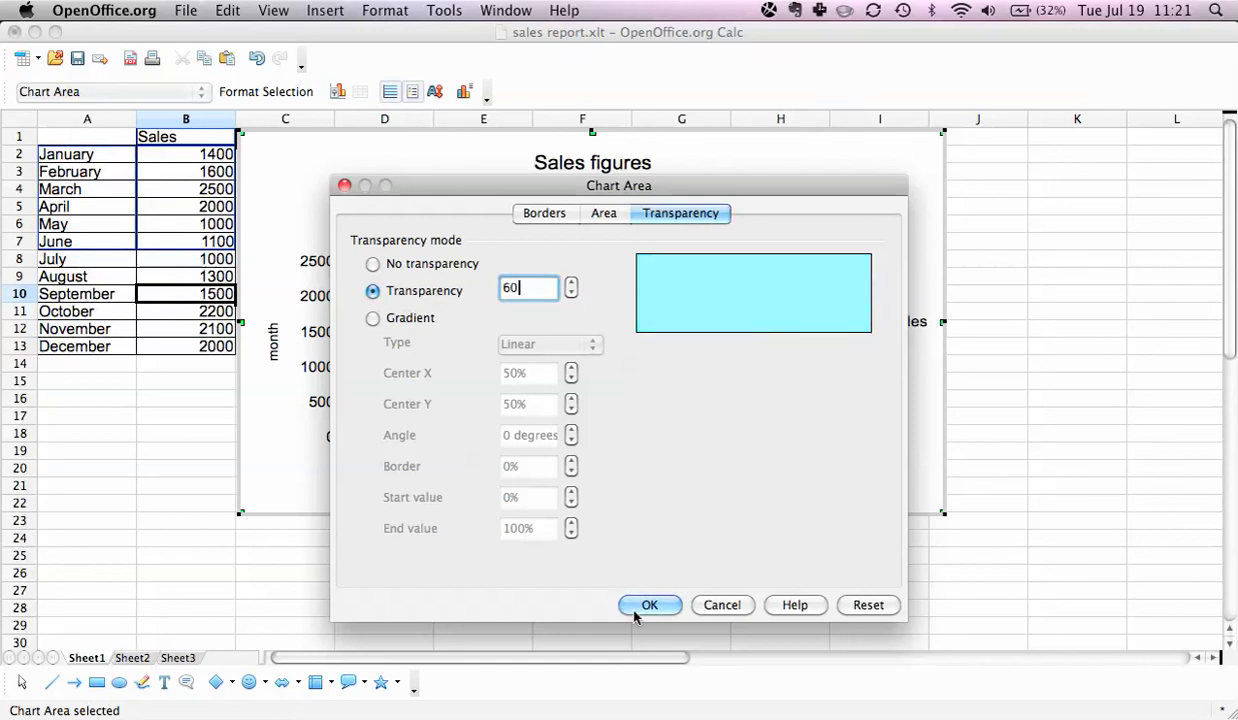
# Step: Give the chart area's fill a linear gradient transparency with a start value of 20% and apply it
pyautogui.click(420, 320)
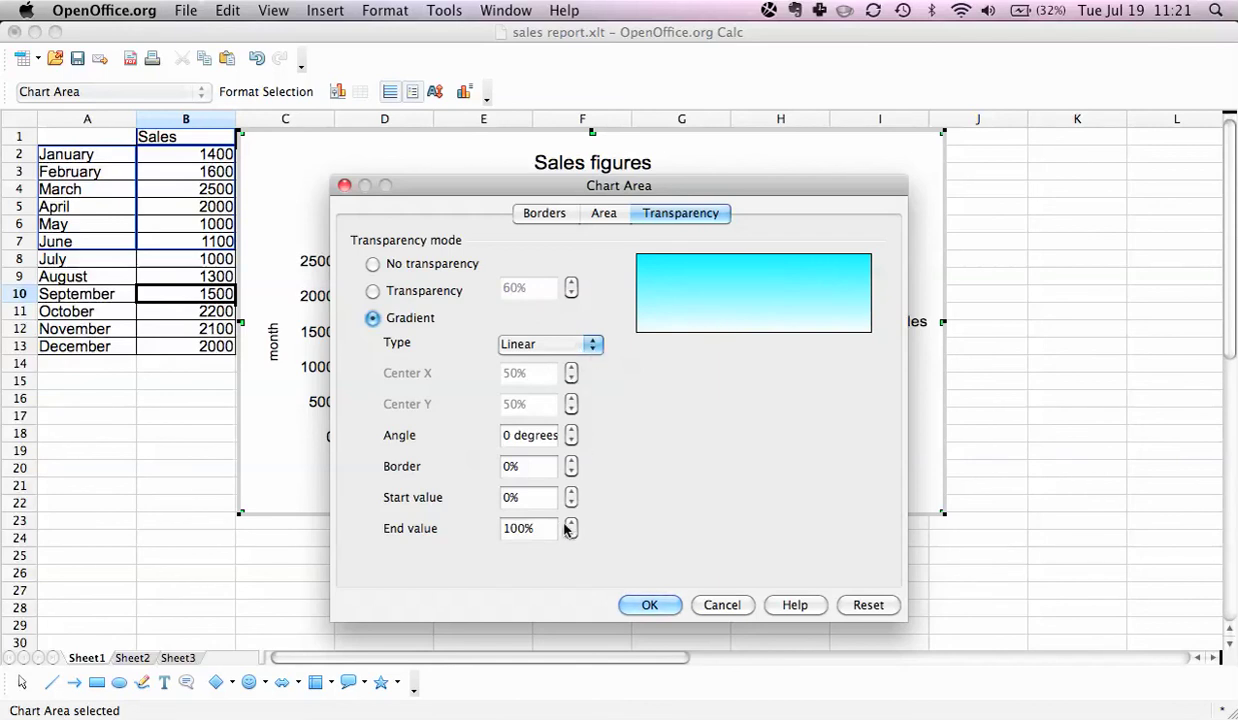
pyautogui.click(512, 497)
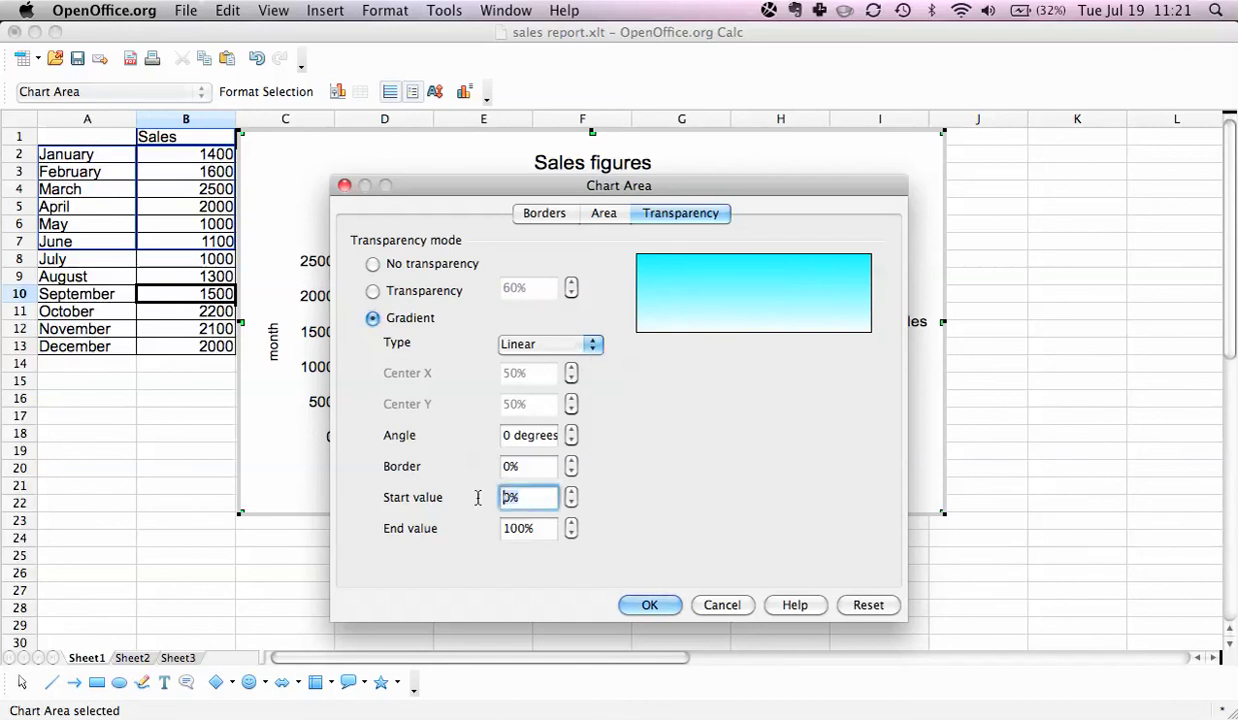
pyautogui.write('20')
pyautogui.click(530, 467)
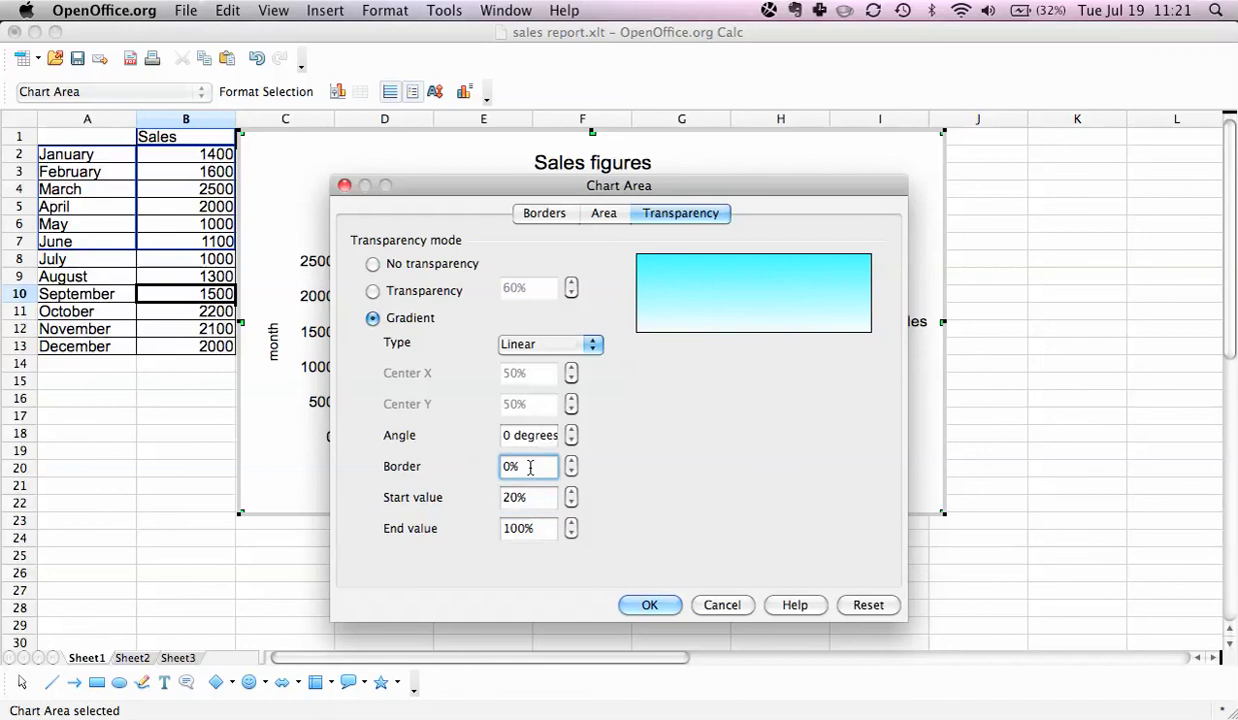
pyautogui.click(638, 605)
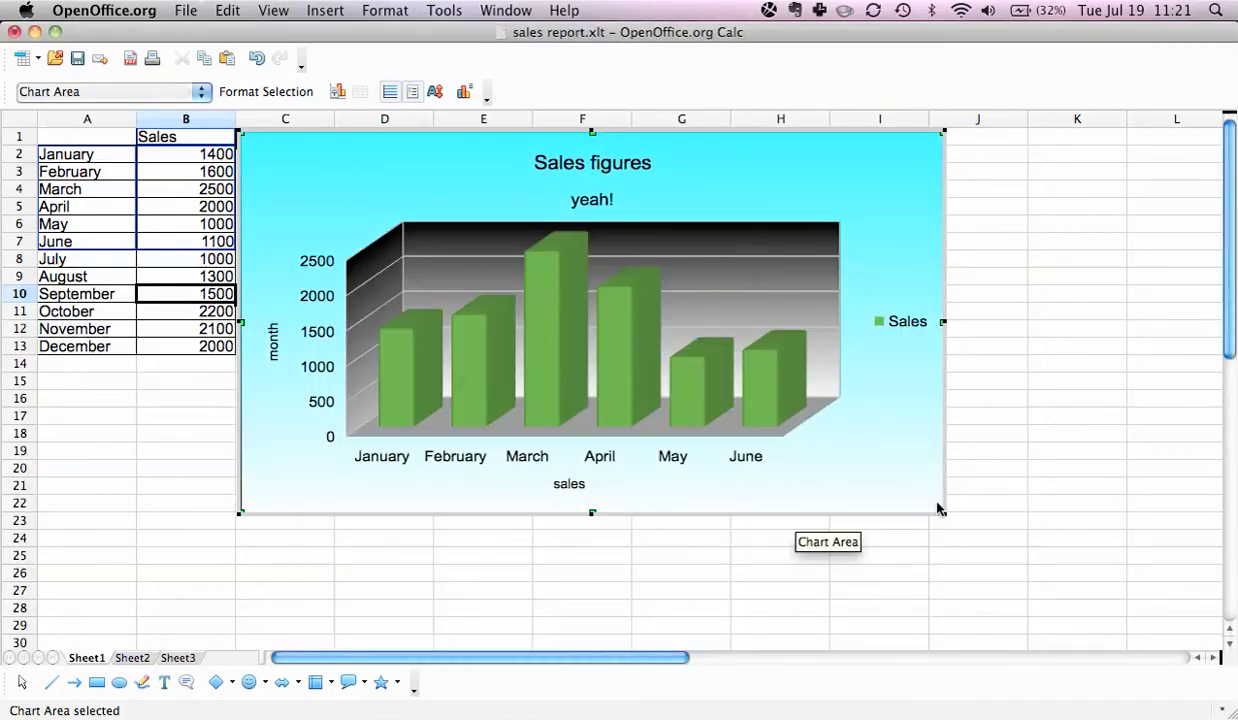
# Step: Format the Y axis labels with font size 12 and the font colour Red
pyautogui.click(315, 335)
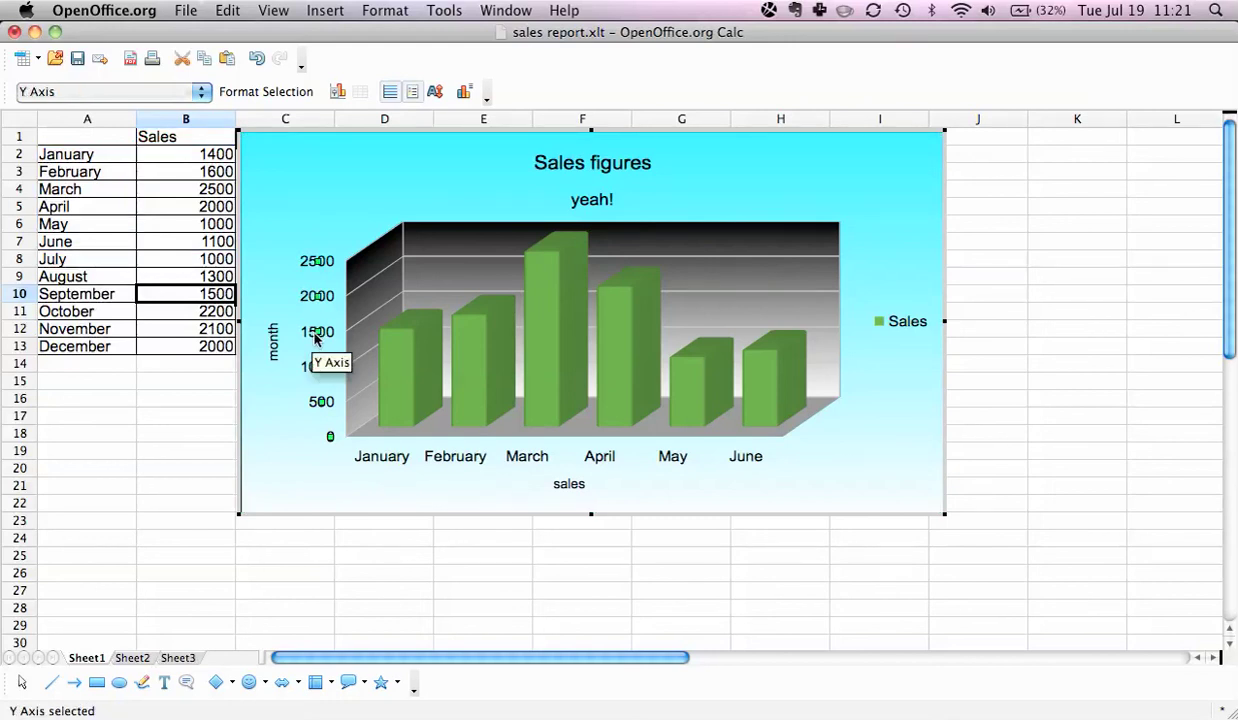
pyautogui.doubleClick(315, 338)
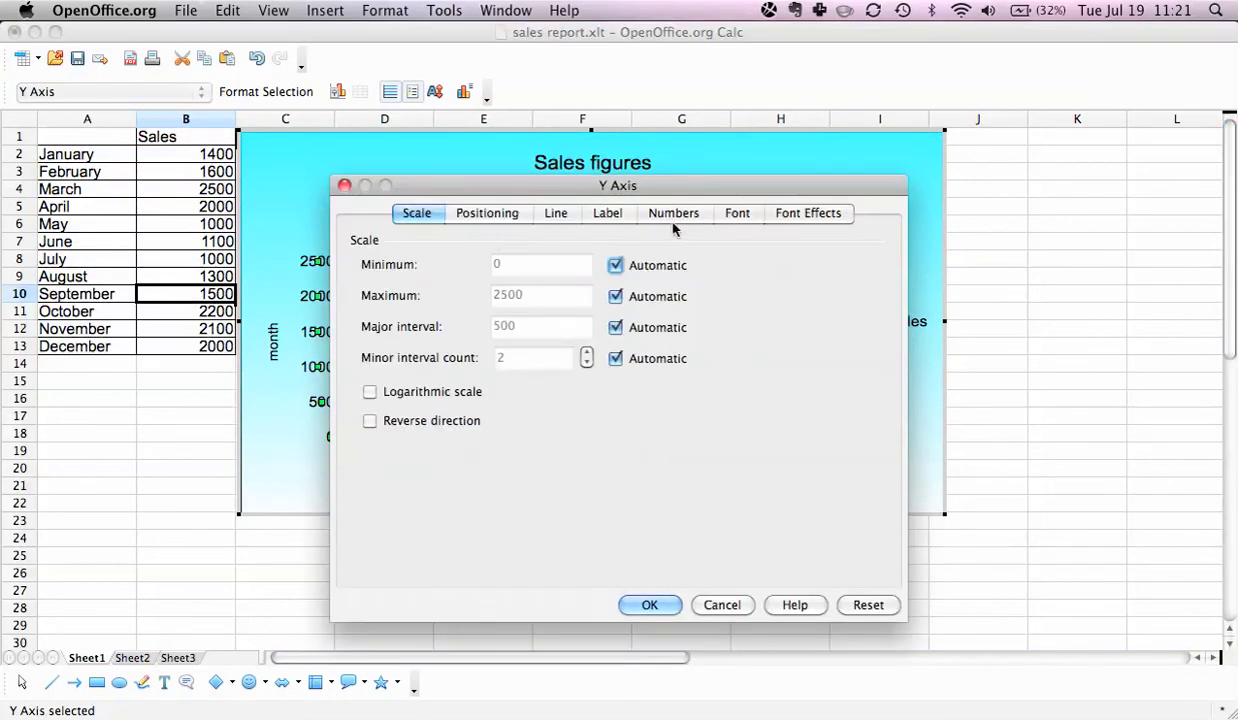
pyautogui.click(745, 215)
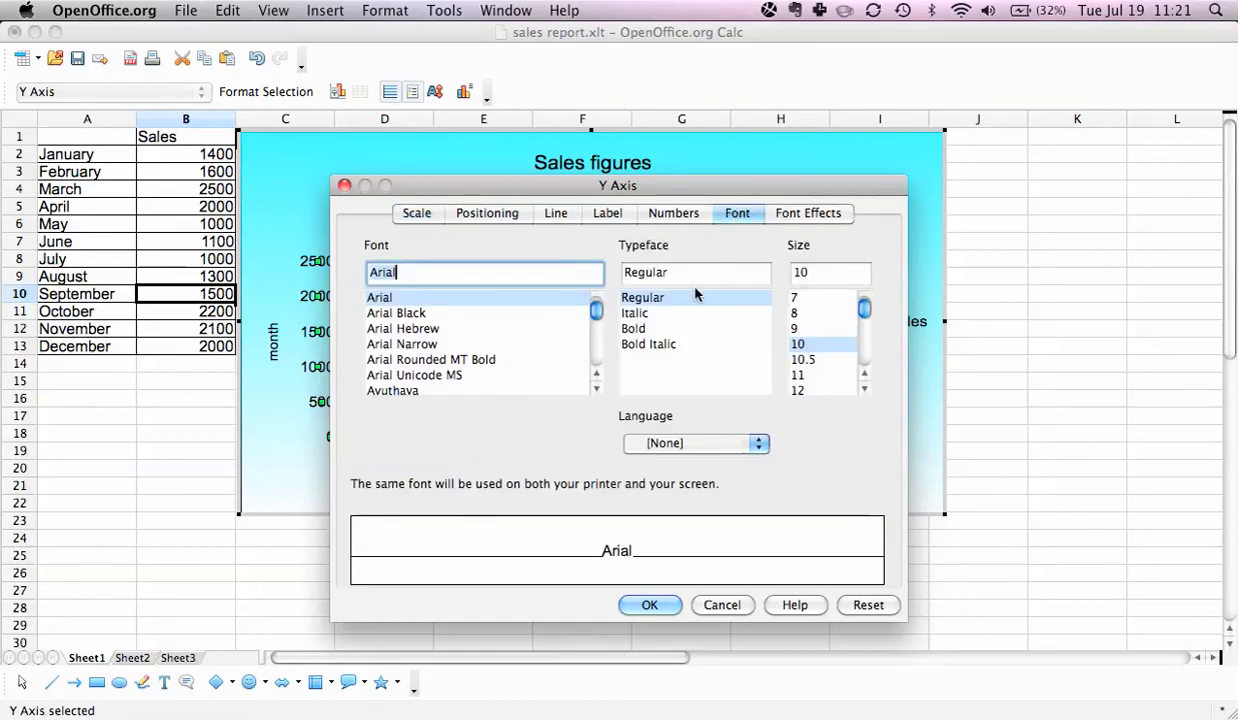
pyautogui.click(805, 390)
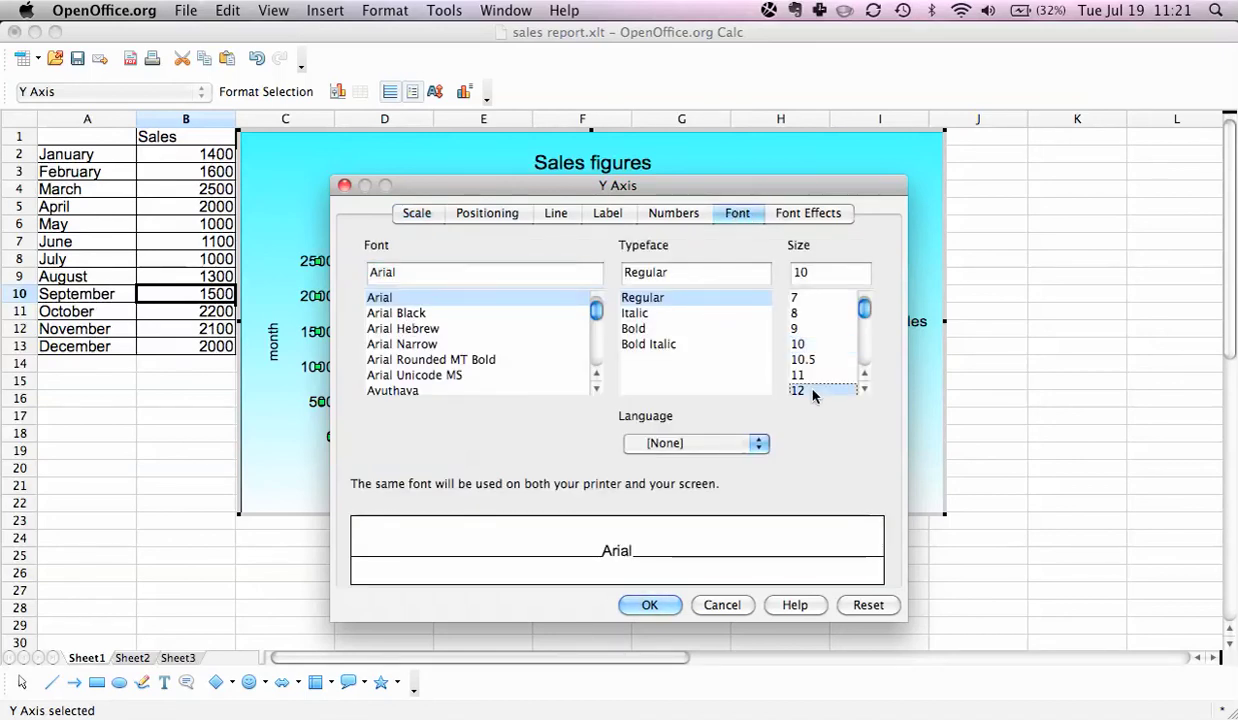
pyautogui.click(790, 215)
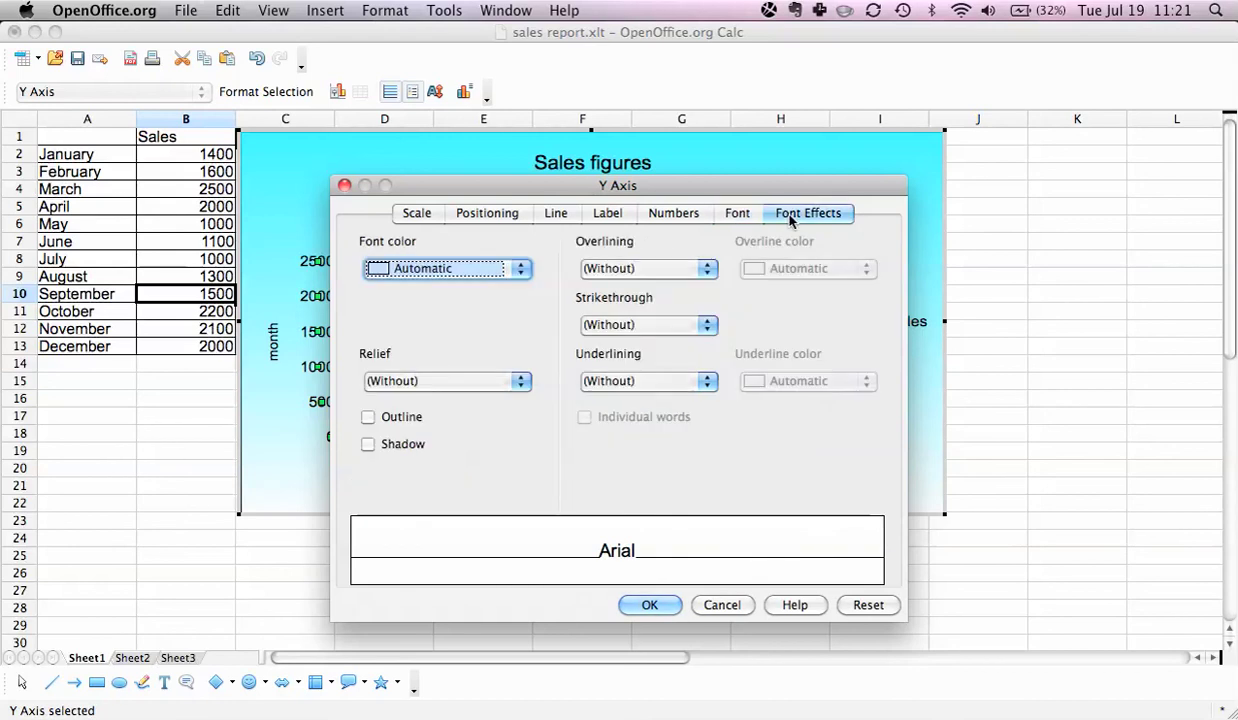
pyautogui.click(459, 268)
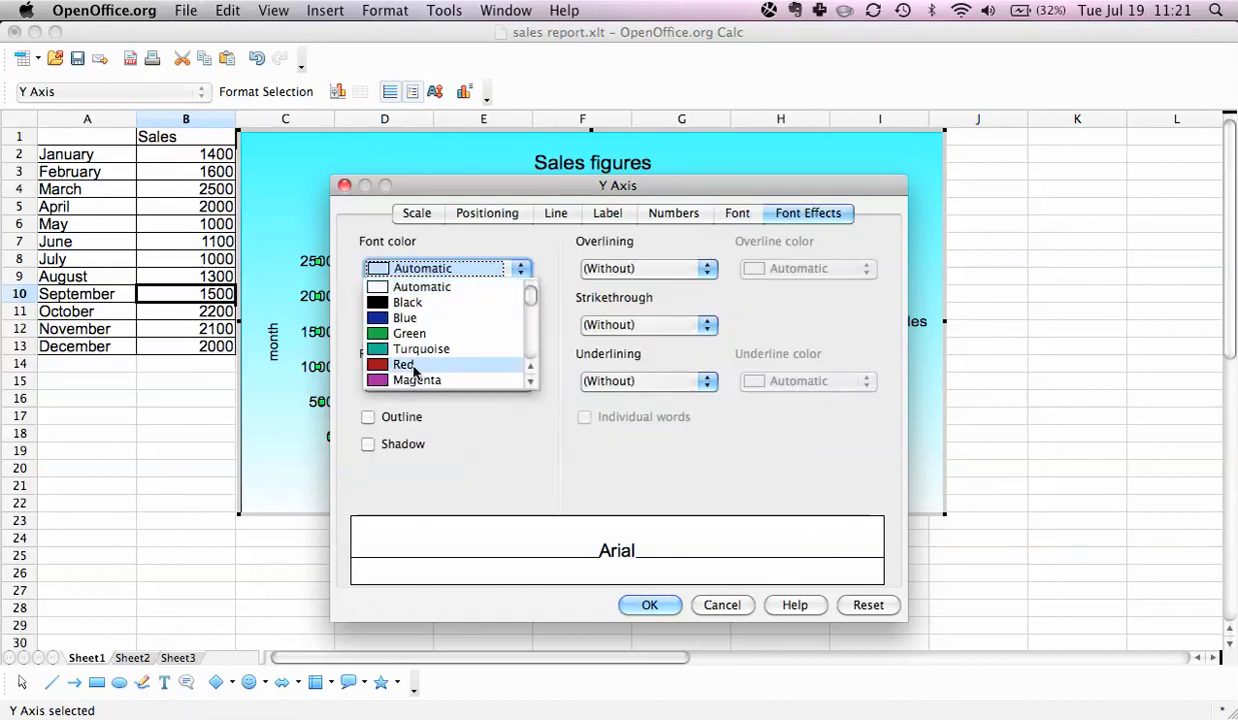
pyautogui.click(405, 364)
pyautogui.click(650, 604)
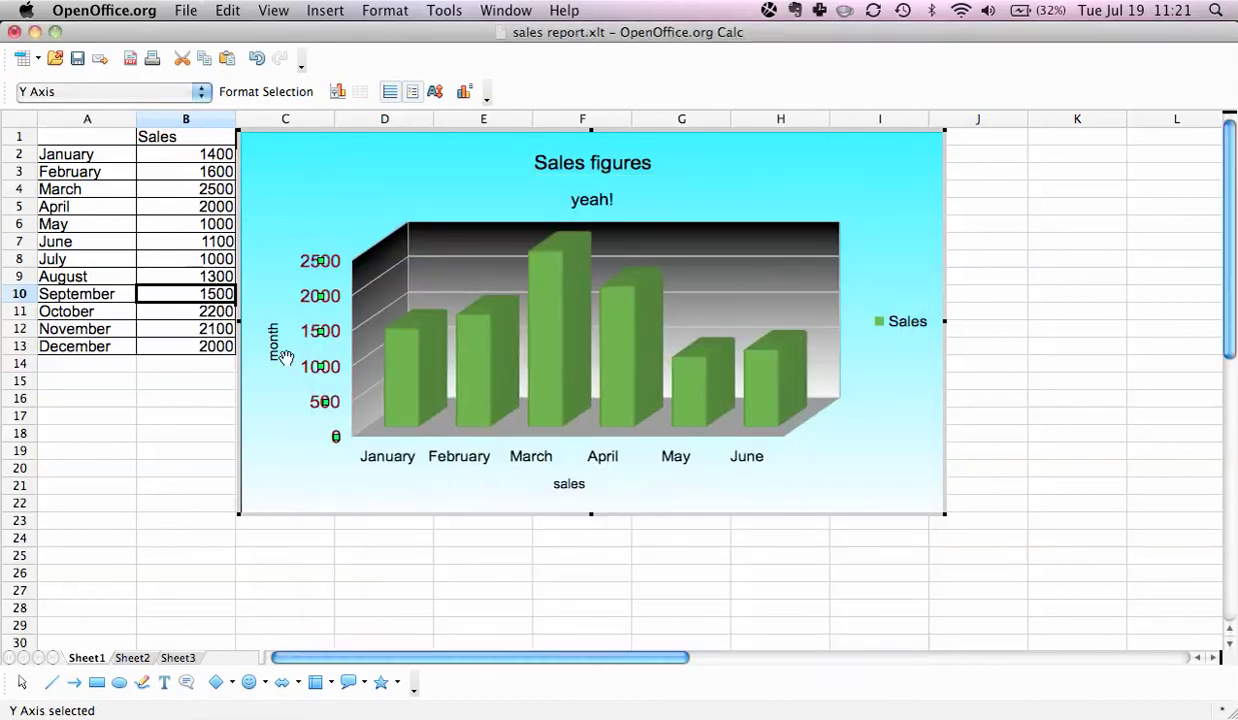
# Step: Move the chart down and away from the sales data so its upper-left corner lies at about cell F7
pyautogui.click(309, 220)
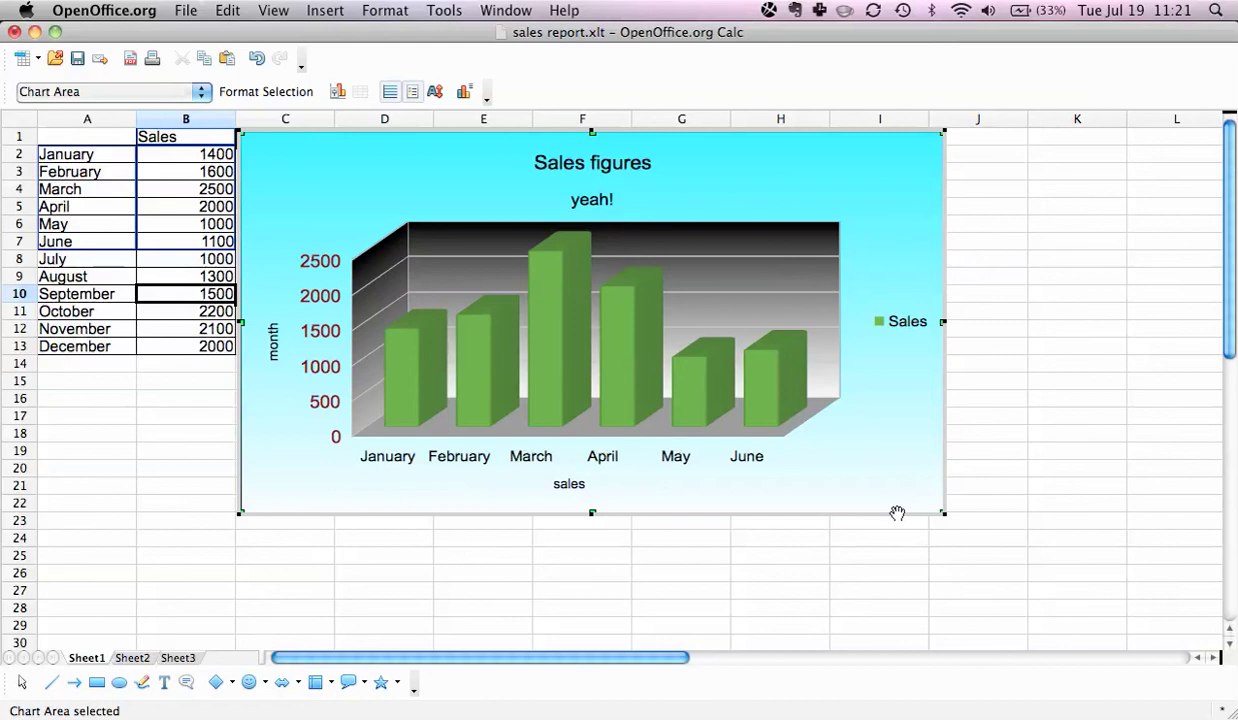
pyautogui.rightClick(797, 468)
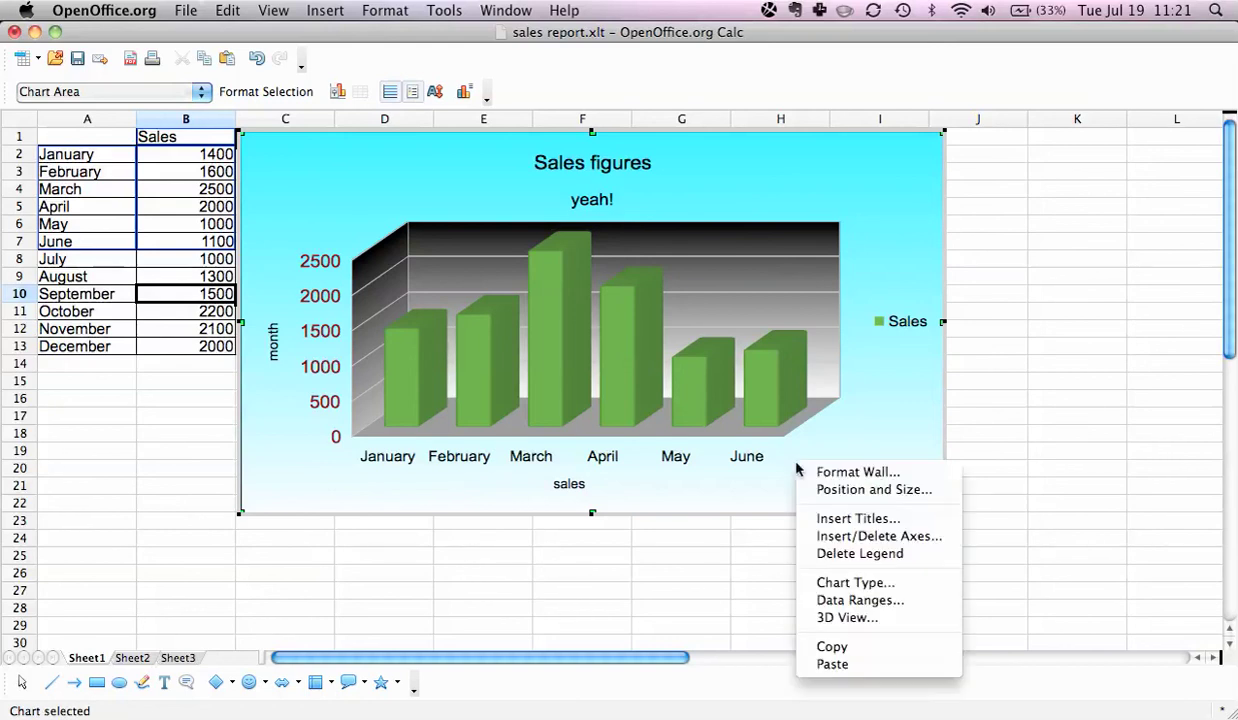
pyautogui.click(272, 450)
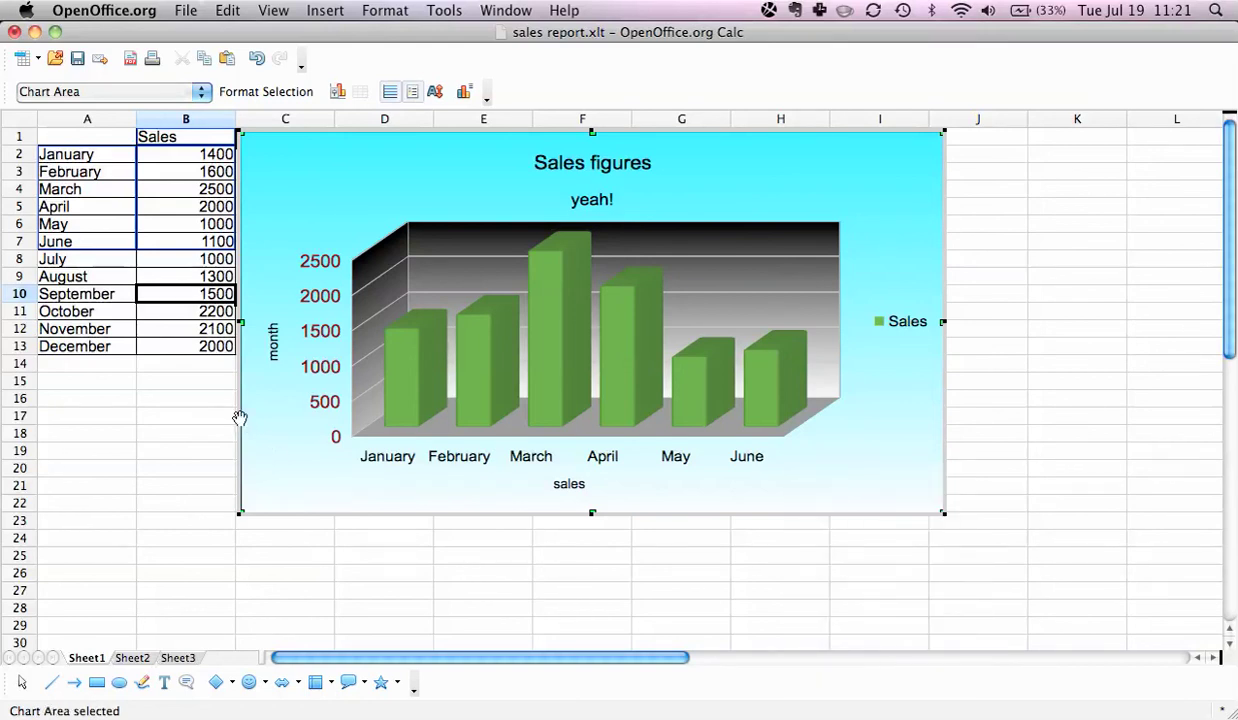
pyautogui.moveTo(240, 418); pyautogui.dragTo(538, 518)
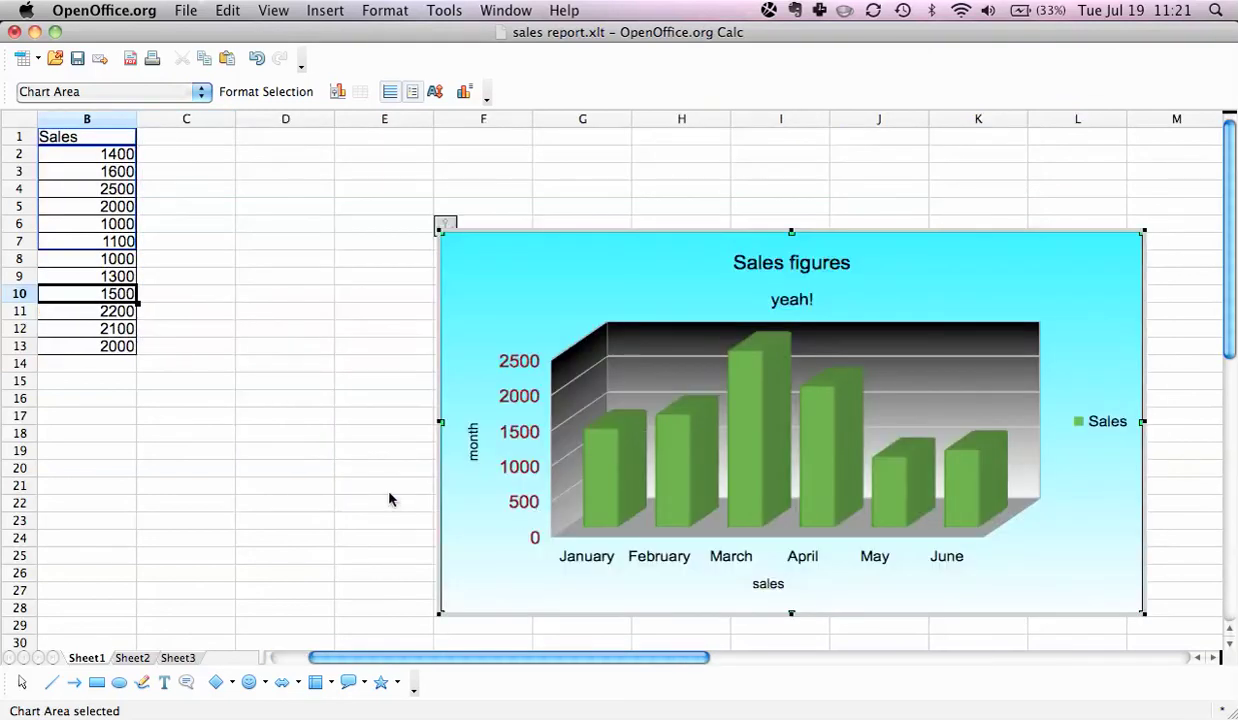
pyautogui.moveTo(442, 387); pyautogui.dragTo(442, 387)
# Step: Copy the chart area and create a new blank text document for it
pyautogui.rightClick(536, 296)
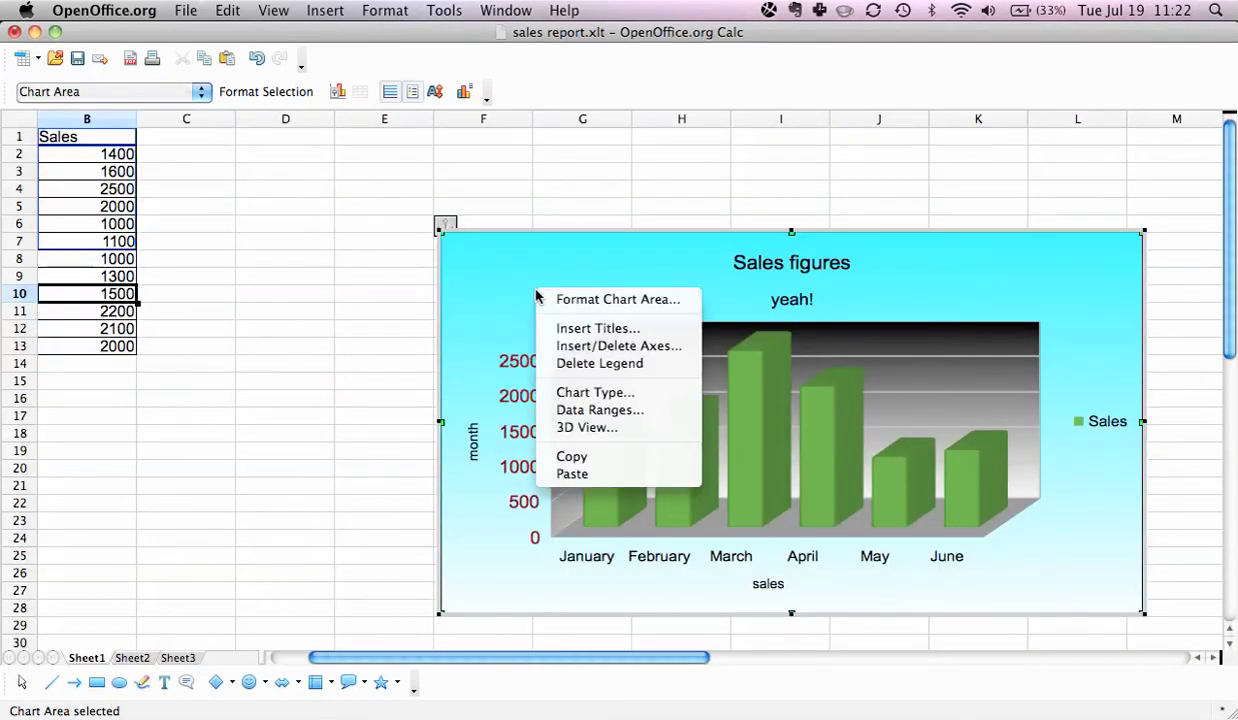
pyautogui.click(561, 457)
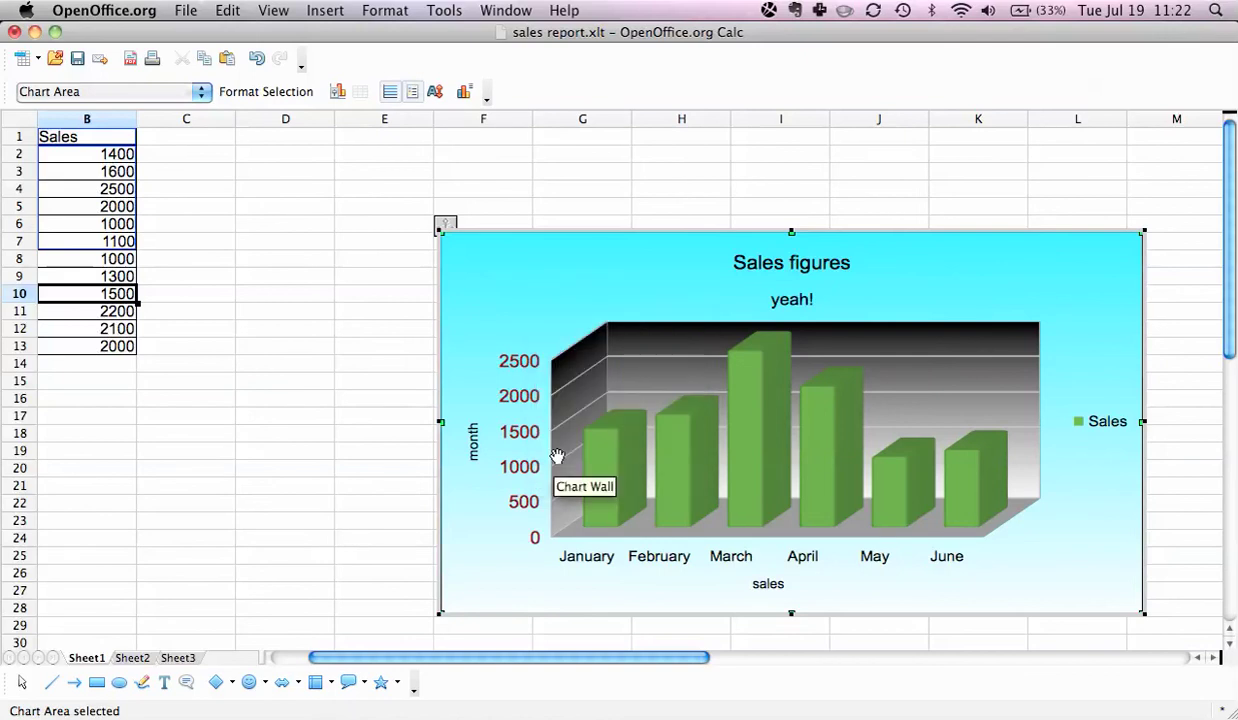
pyautogui.click(170, 10)
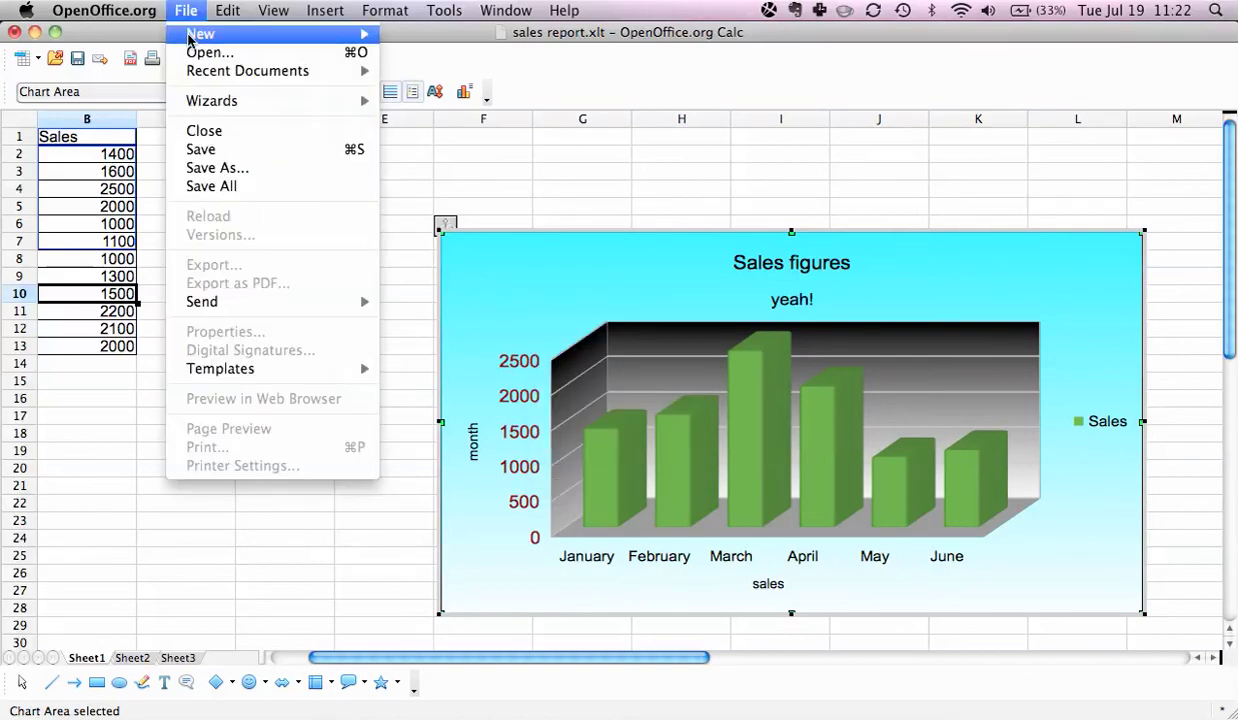
pyautogui.click(400, 52)
pyautogui.click(202, 10)
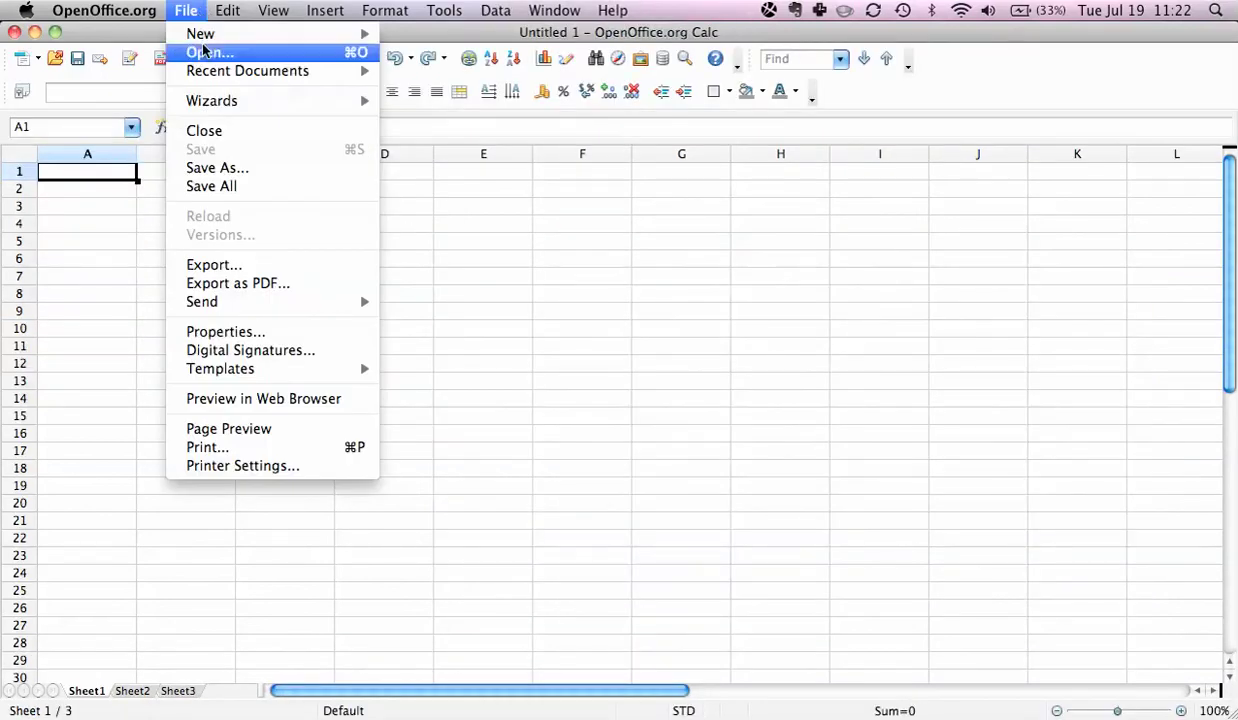
pyautogui.moveTo(200, 37)
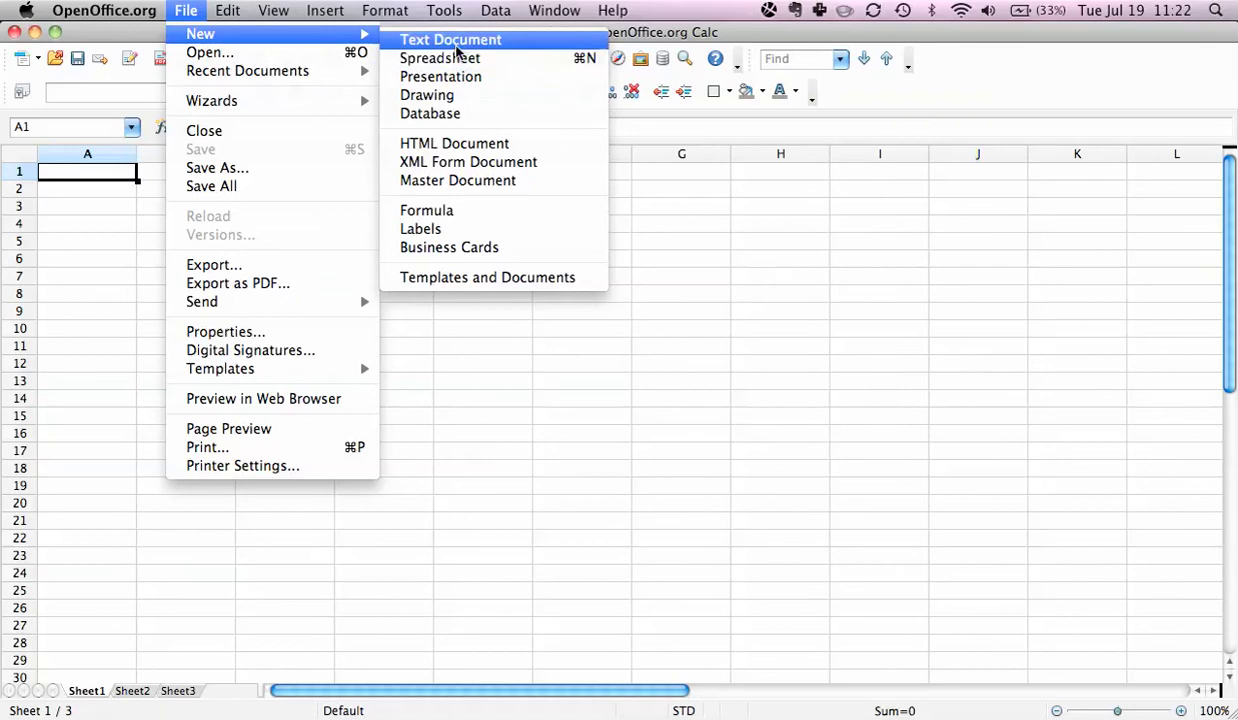
pyautogui.click(450, 40)
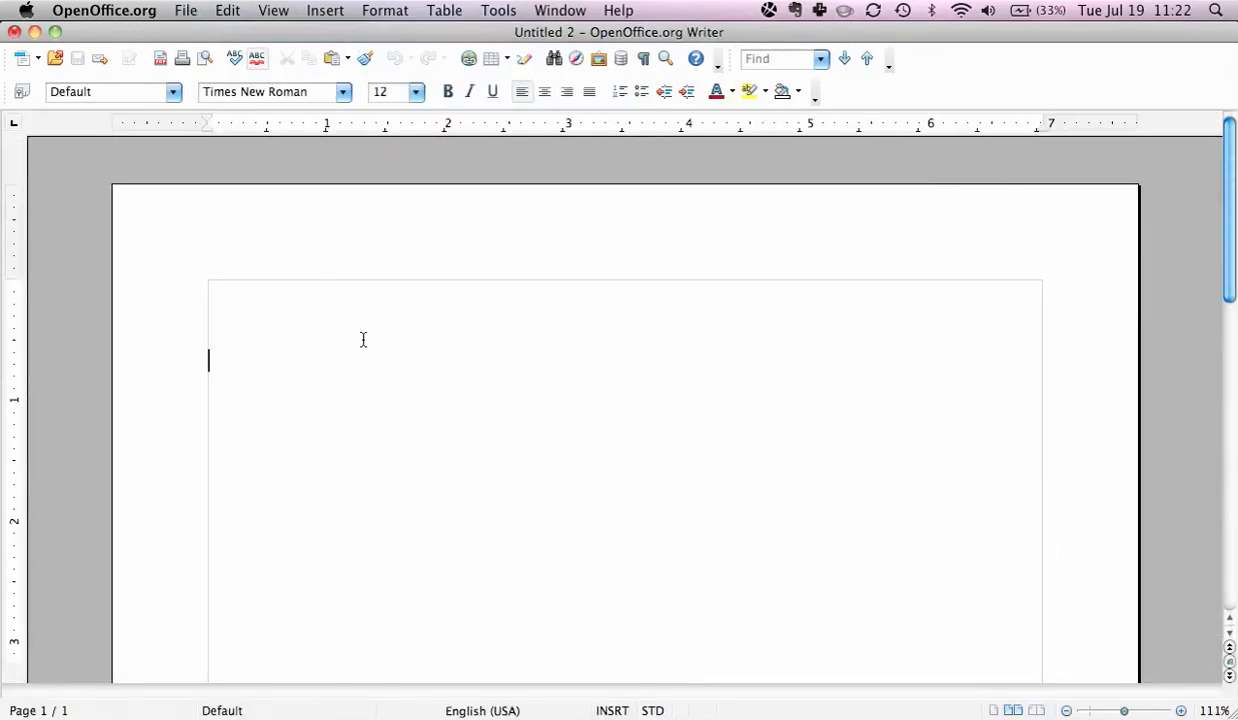
# Step: Paste the copied chart area into the blank text document and place the text cursor below it
pyautogui.rightClick(341, 369)
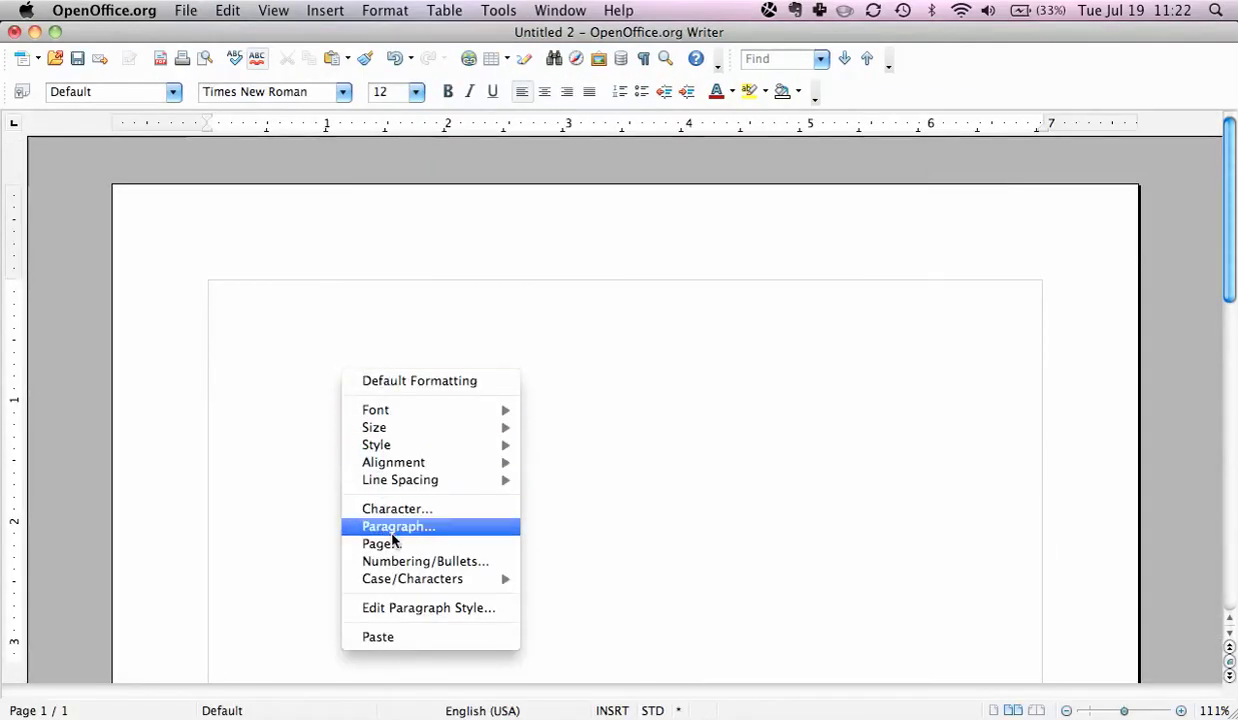
pyautogui.click(393, 637)
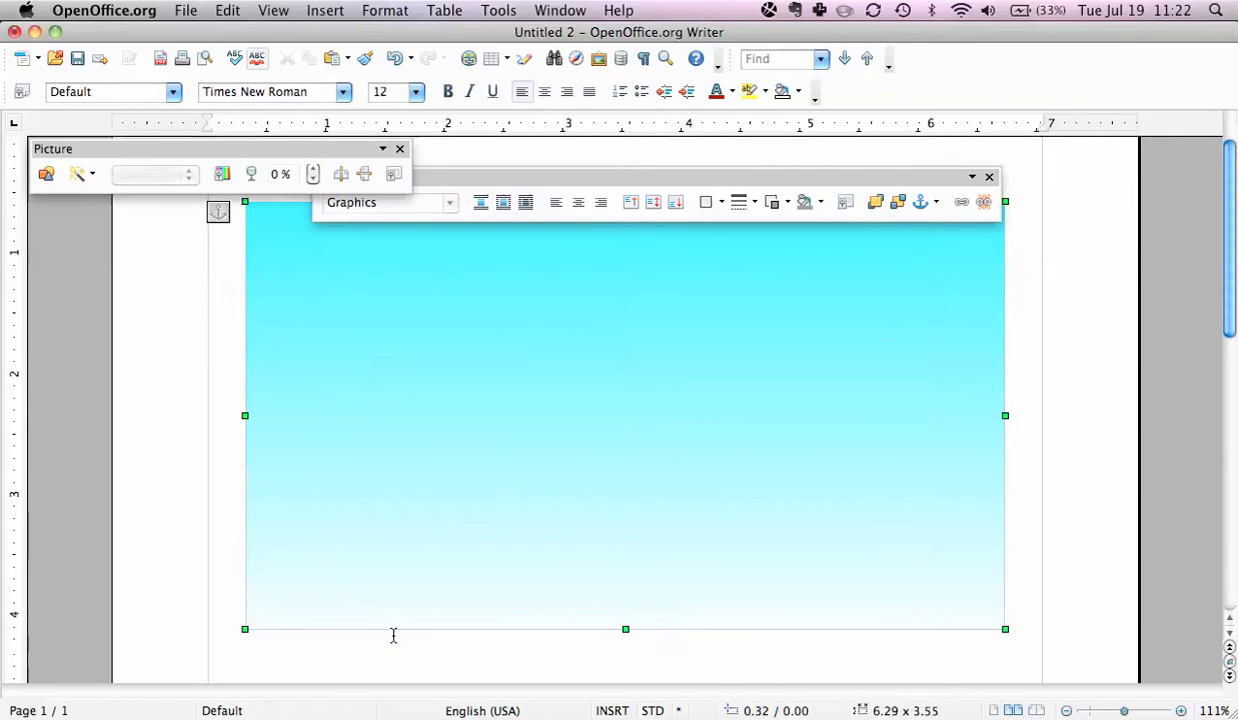
pyautogui.click(390, 645)
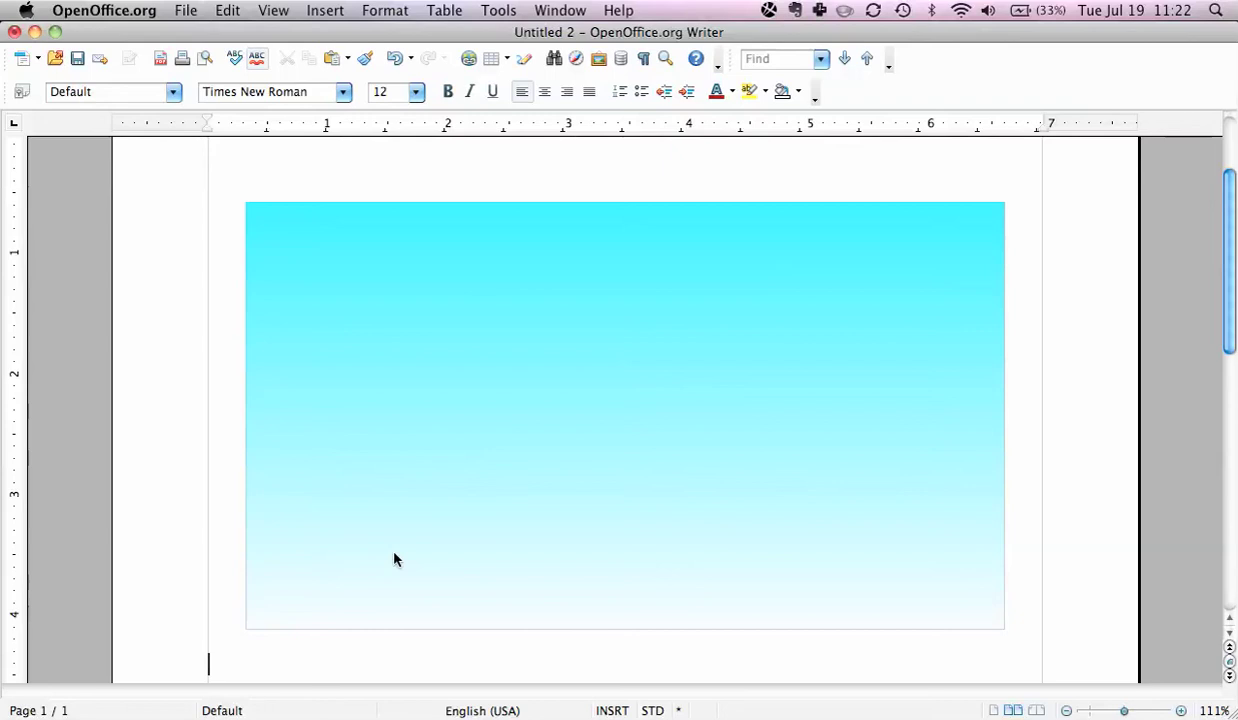
# Step: Delete the pasted gradient background picture from the text document and switch back to the sales report spreadsheet
pyautogui.click(445, 437)
pyautogui.press('BackSpace')
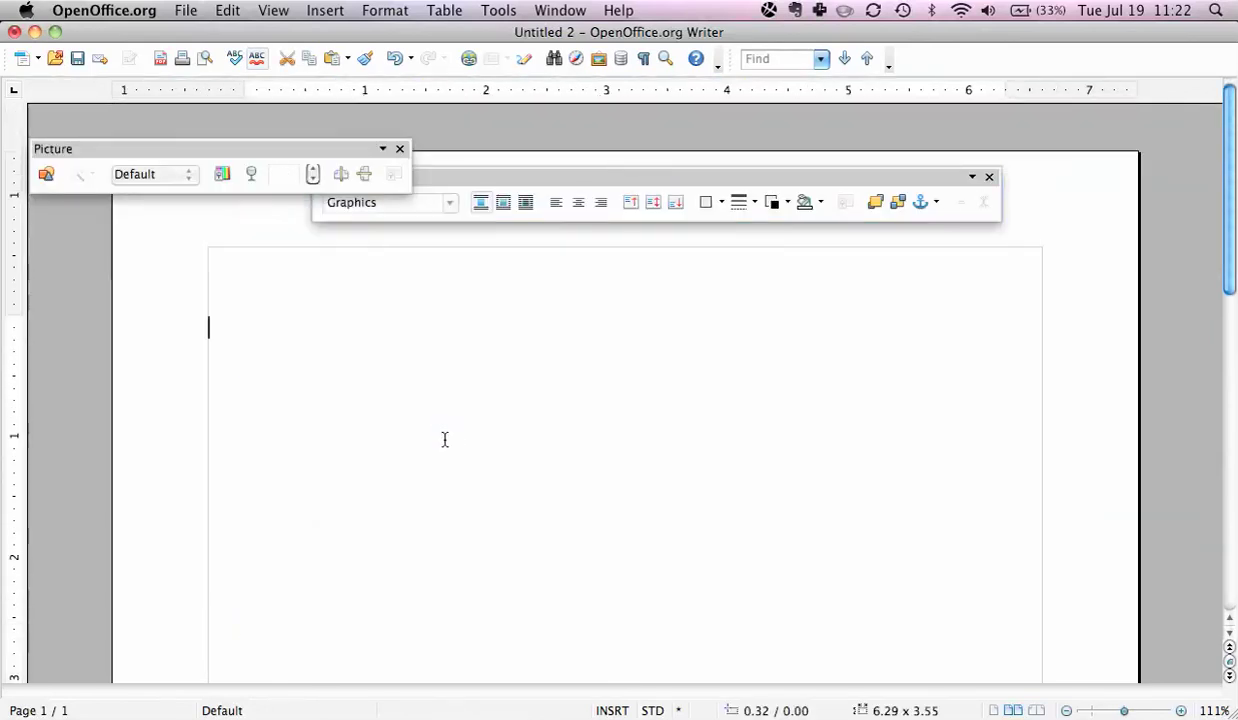
pyautogui.click(545, 10)
pyautogui.click(548, 84)
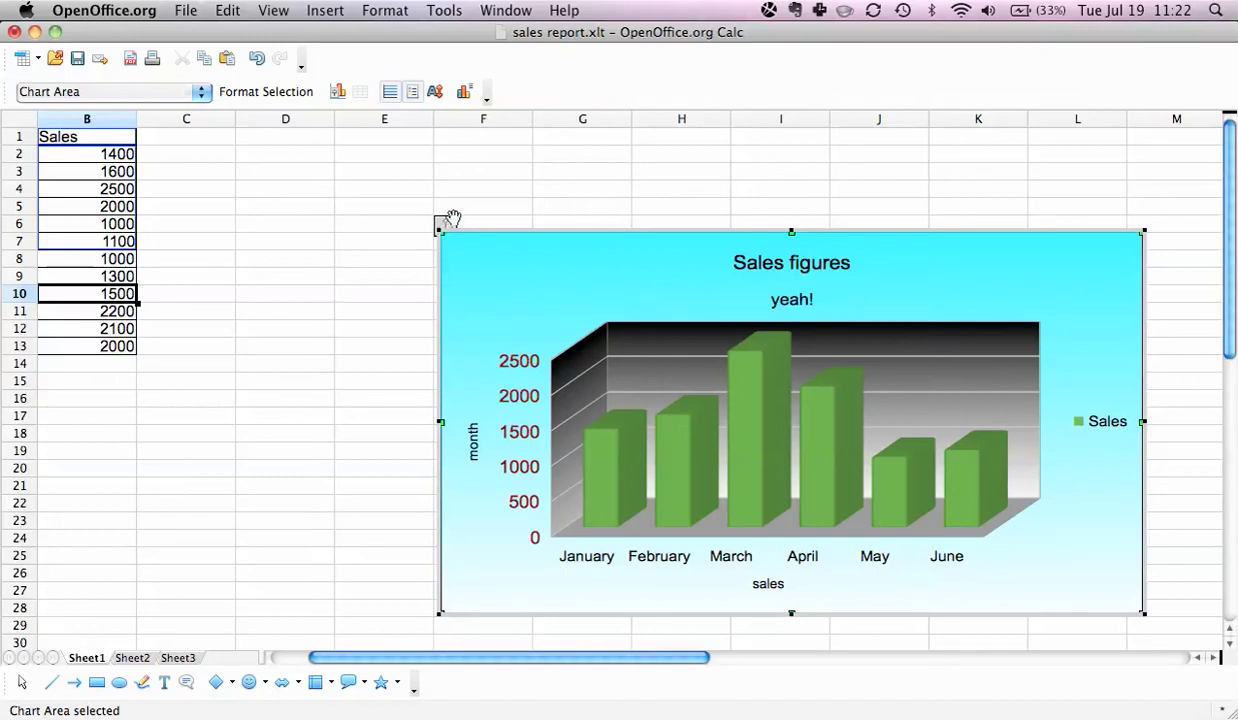
# Step: Leave chart editing mode and copy the entire sales chart as an object
pyautogui.click(444, 224)
pyautogui.rightClick(464, 260)
pyautogui.click(445, 308)
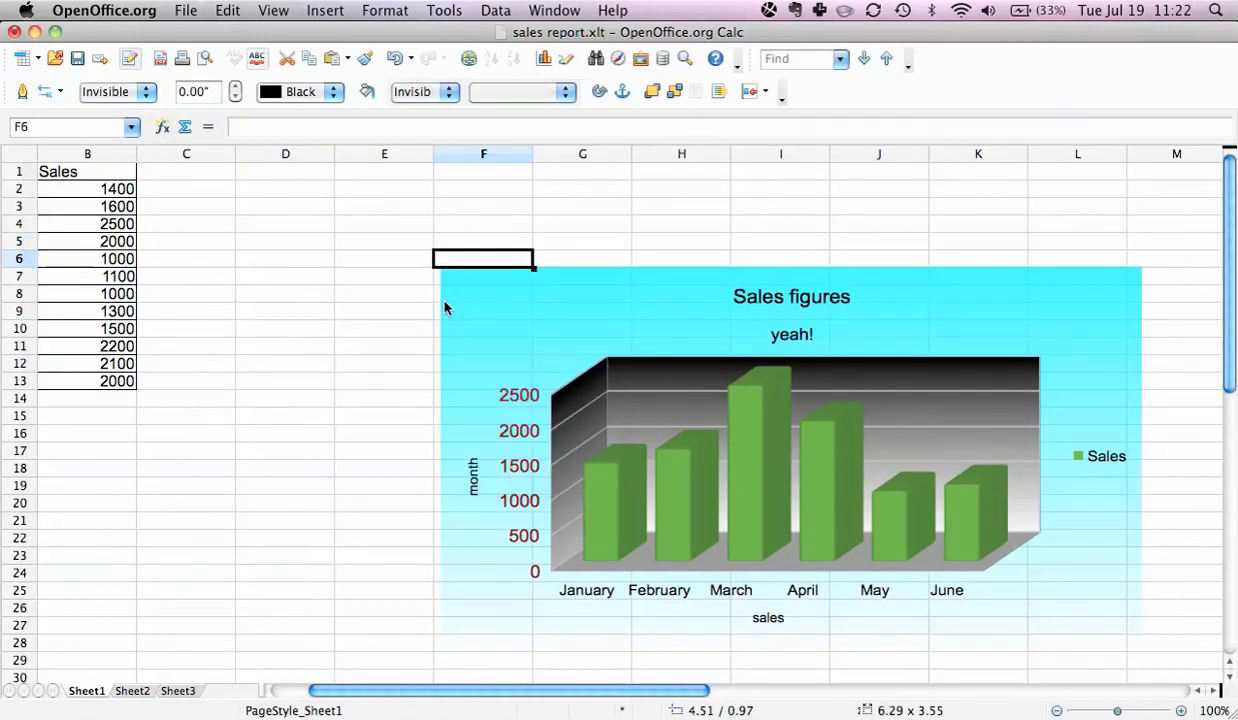
pyautogui.rightClick(472, 311)
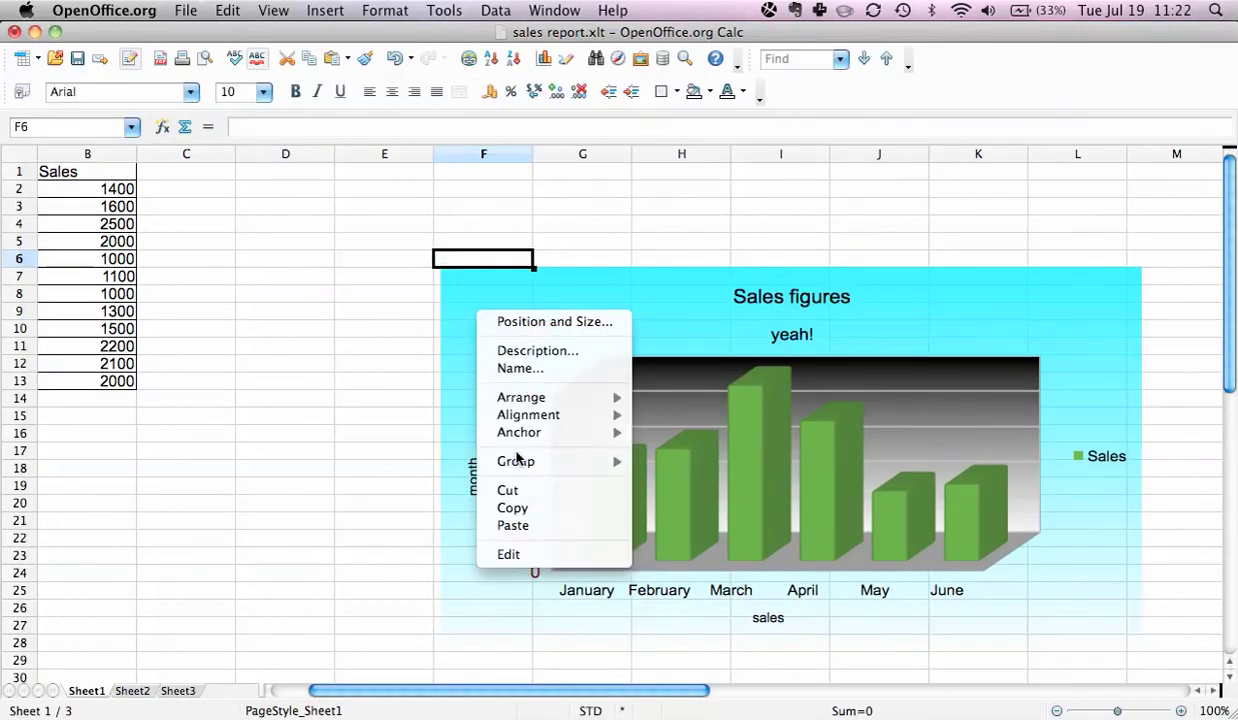
pyautogui.click(512, 507)
# Step: Try pasting the copied chart into the sheet at cell C16, and undo the paste
pyautogui.rightClick(191, 438)
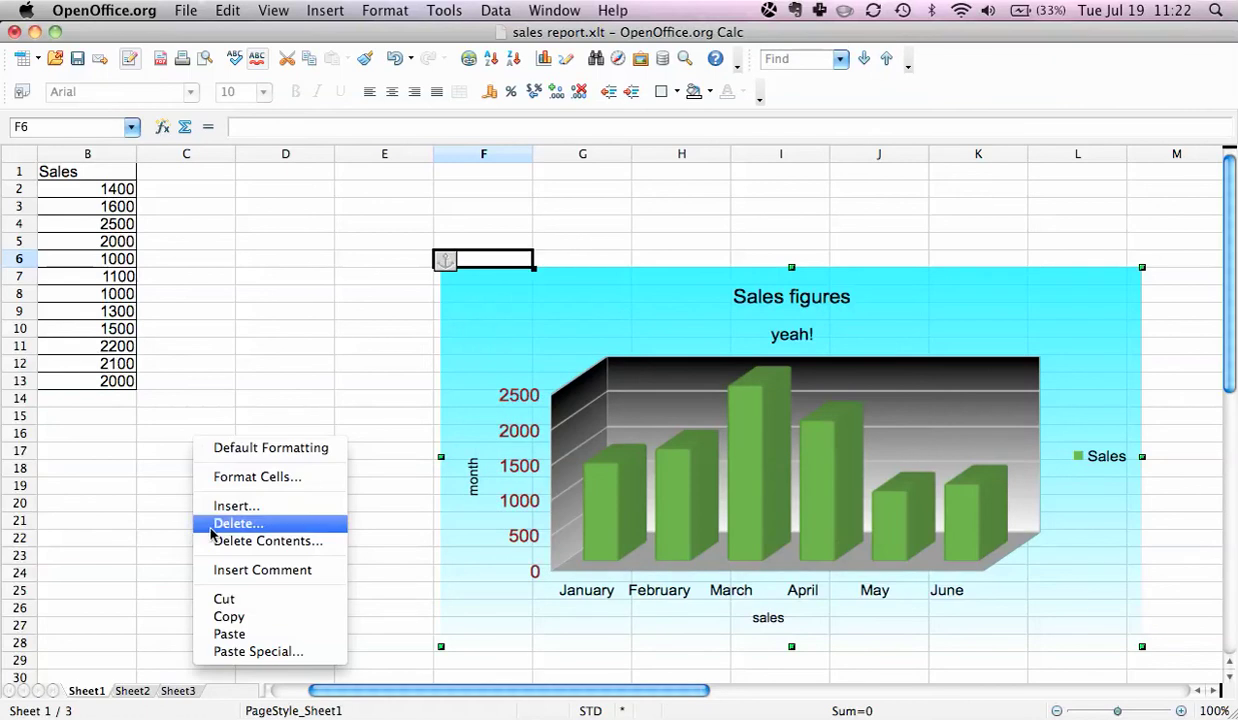
pyautogui.click(232, 634)
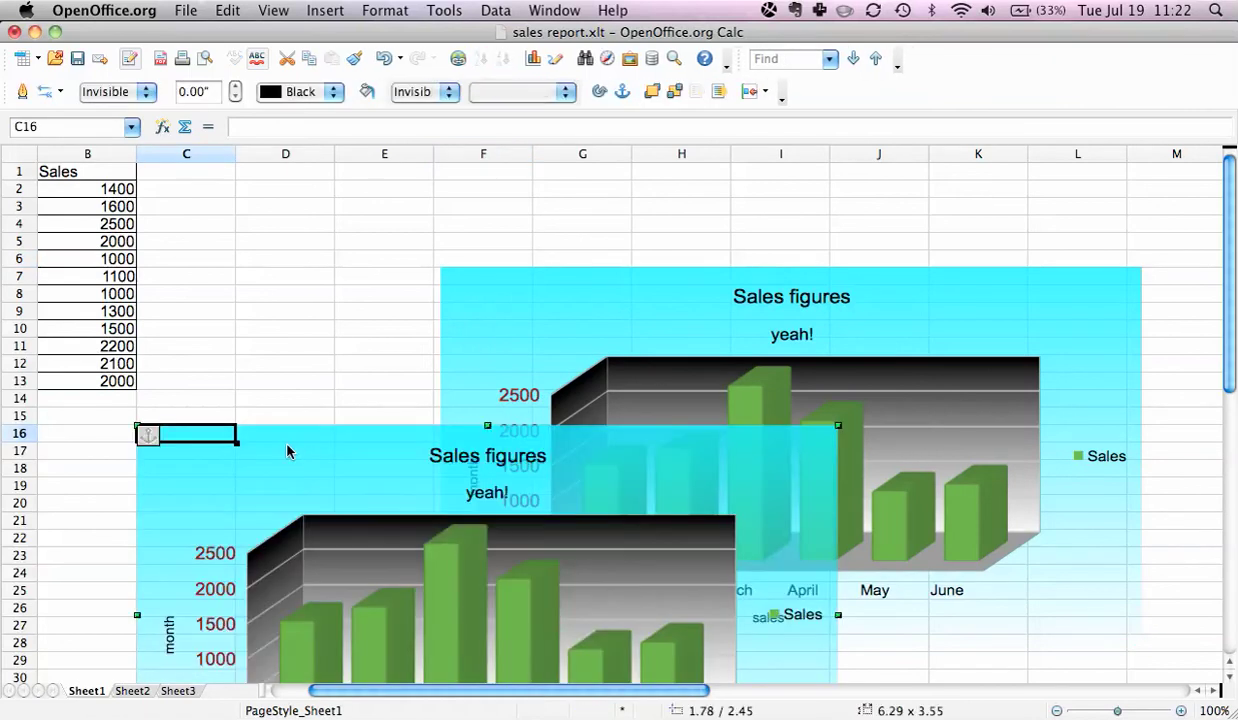
pyautogui.click(384, 58)
# Step: Switch to the Untitled 2 text document in Writer and paste the copied chart into it
pyautogui.click(554, 10)
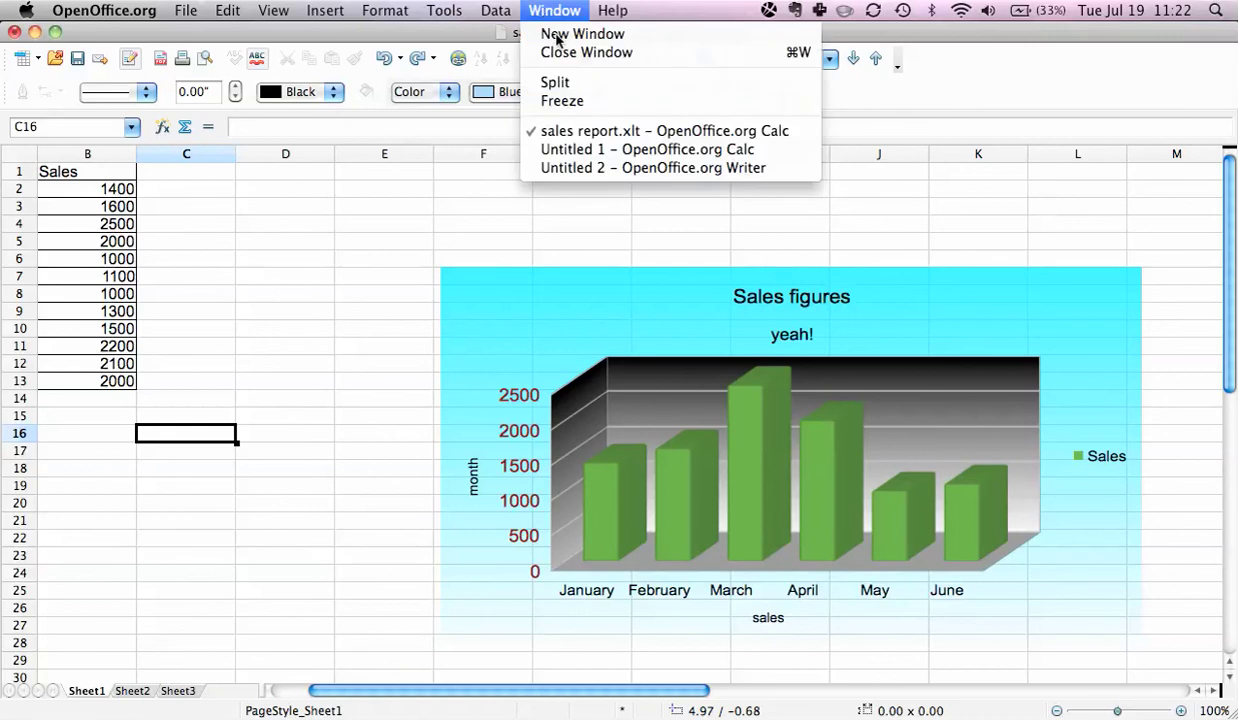
pyautogui.click(592, 168)
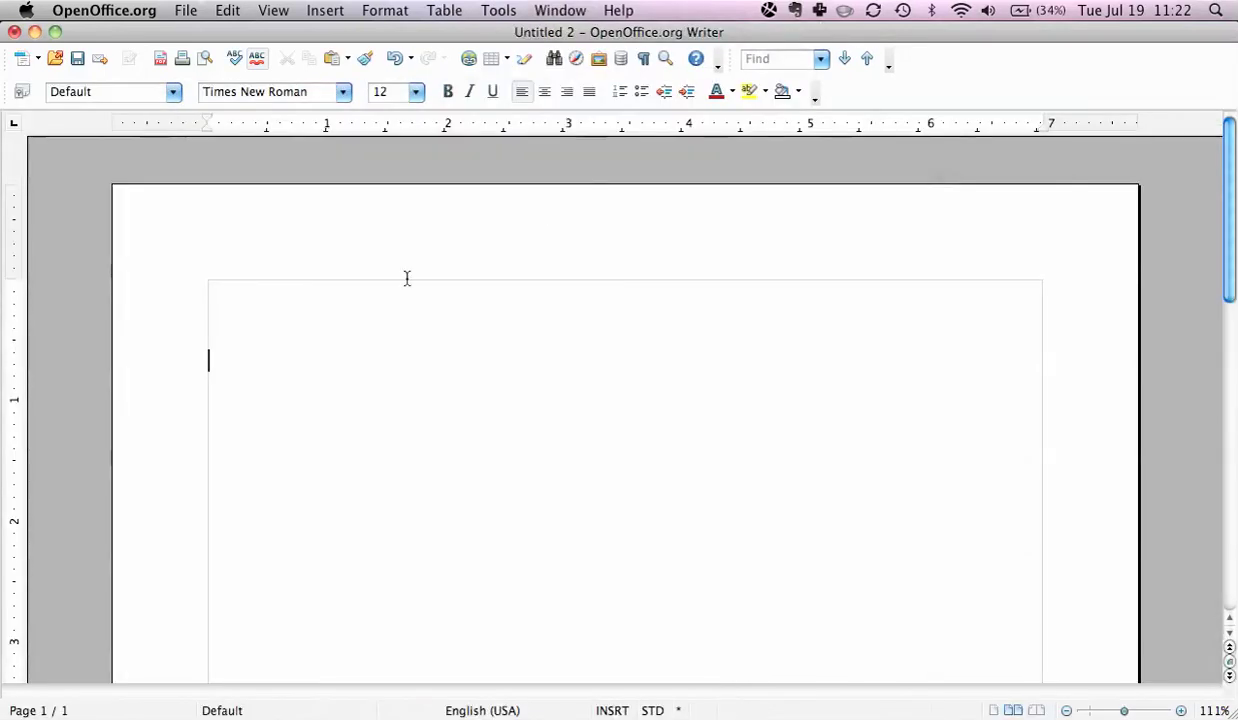
pyautogui.rightClick(330, 320)
pyautogui.moveTo(405, 523)
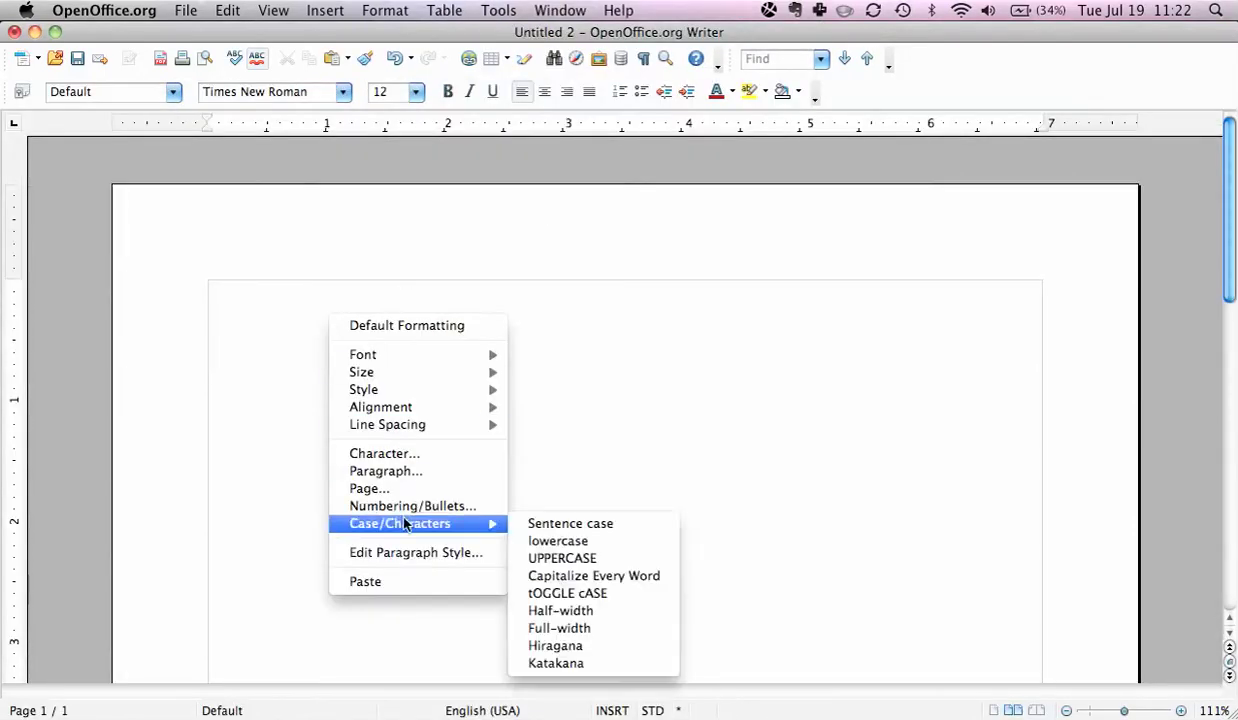
pyautogui.click(406, 581)
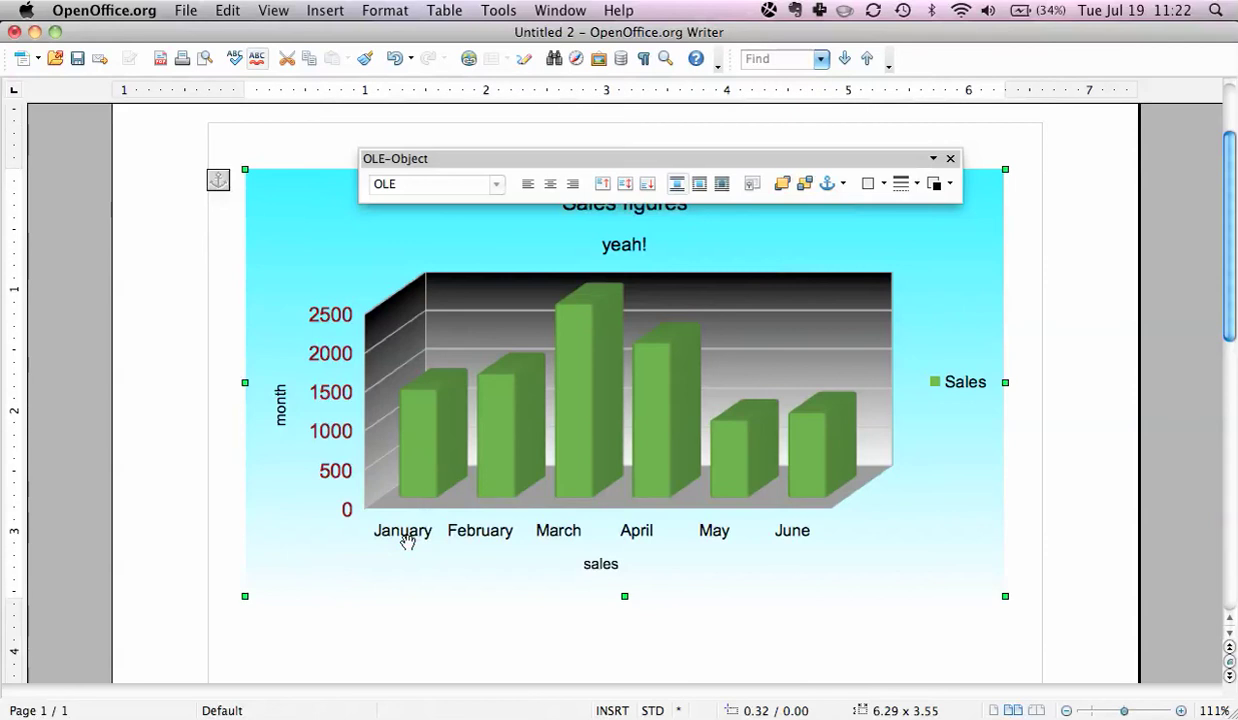
# Step: Enter "Oh wow this was a great month" on the line above the chart and select the paragraph area around the chart
pyautogui.click(251, 133)
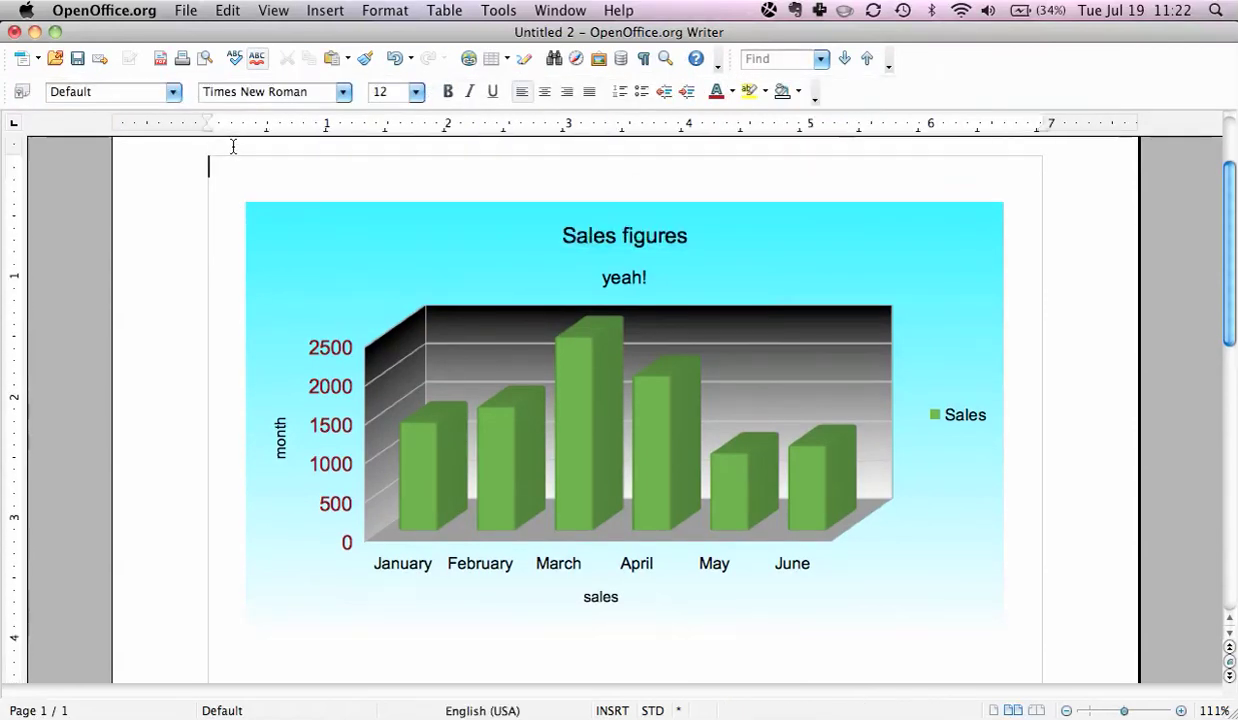
pyautogui.write('oh')
pyautogui.press('BackSpace')
pyautogui.write('h woh')
pyautogui.press('BackSpace')
pyautogui.write('w this ')
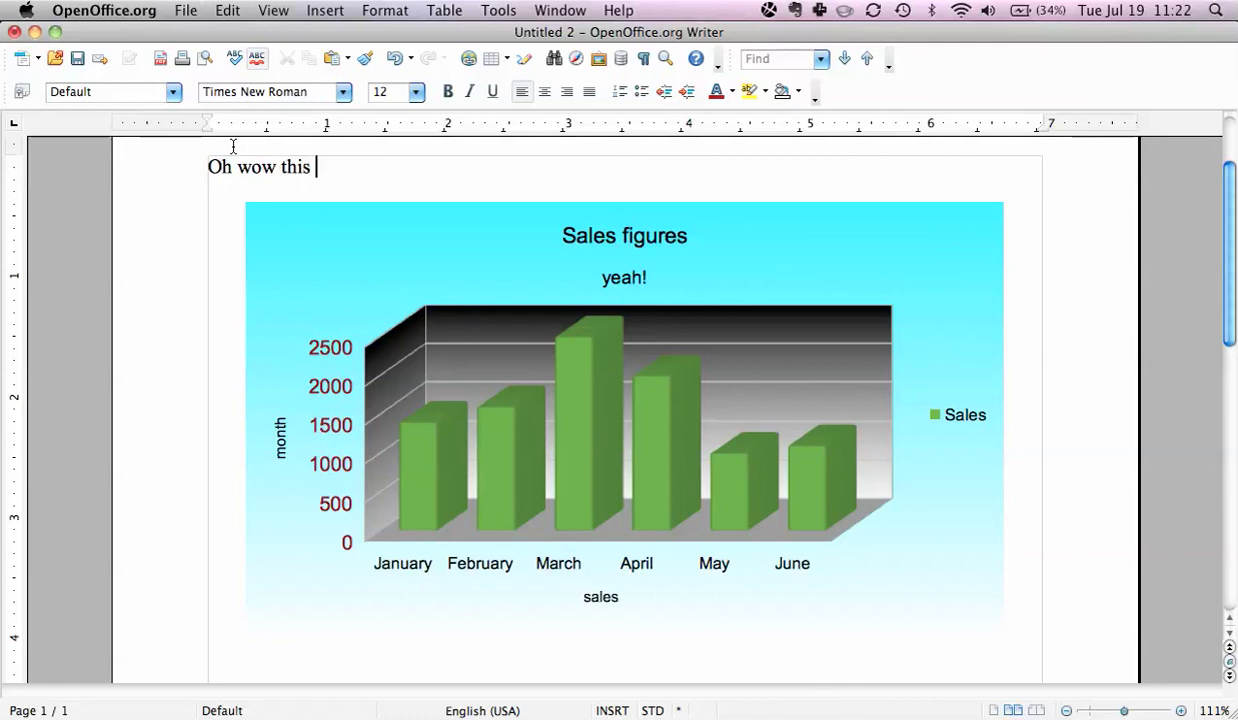
pyautogui.write('was a great')
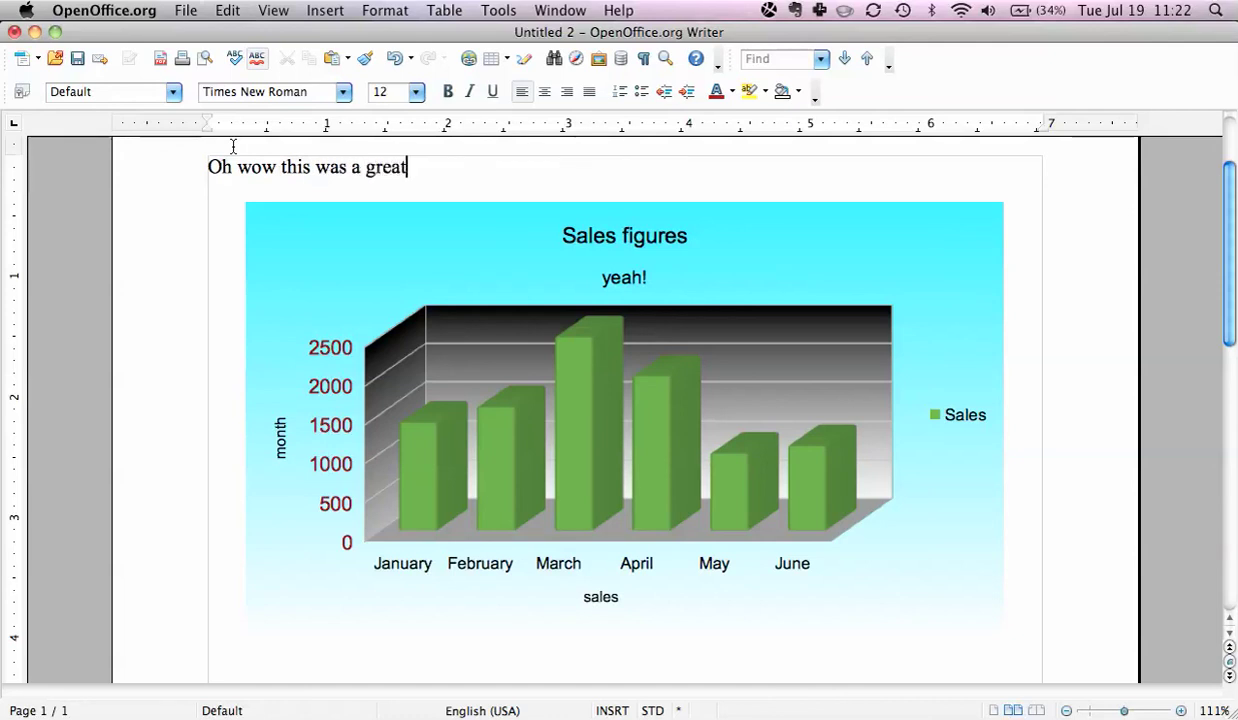
pyautogui.write(' mpt')
pyautogui.press('BackSpace')
pyautogui.write('onth')
pyautogui.click(127, 204)
pyautogui.hotkey('shift', 'End')
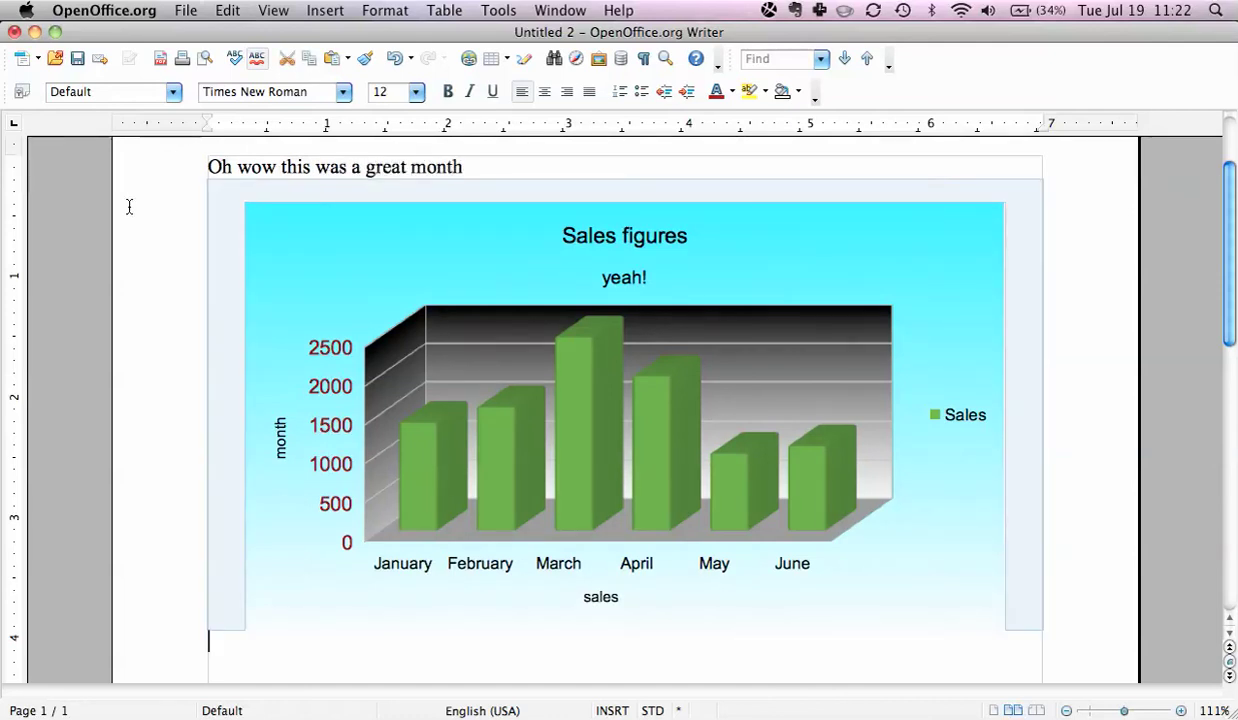